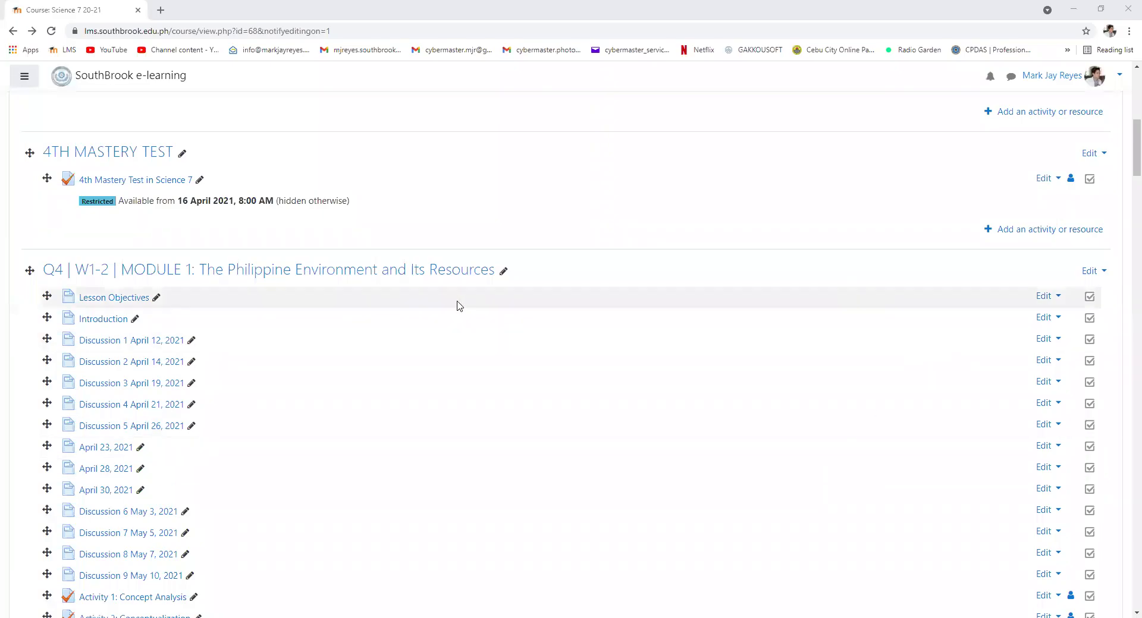
# - Open the attempts report of Activity 3: Higher Order Thinking Skills - HOTS in Module 1 and review the grading status of each attempt
pyautogui.scroll(-4, 459, 305)
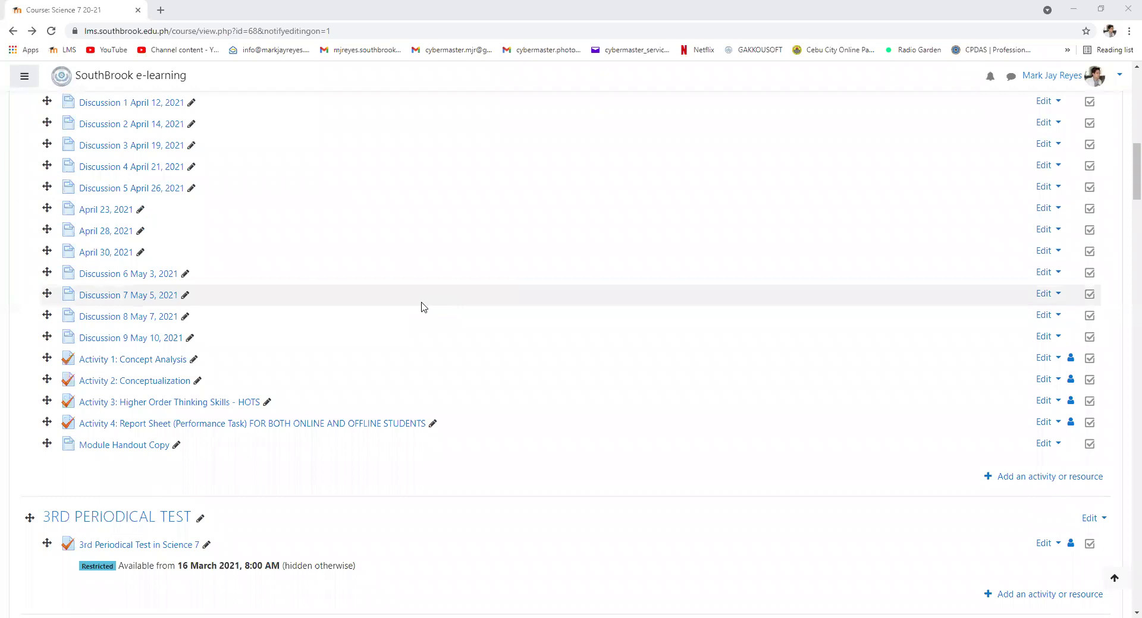
pyautogui.scroll(4, 422, 306)
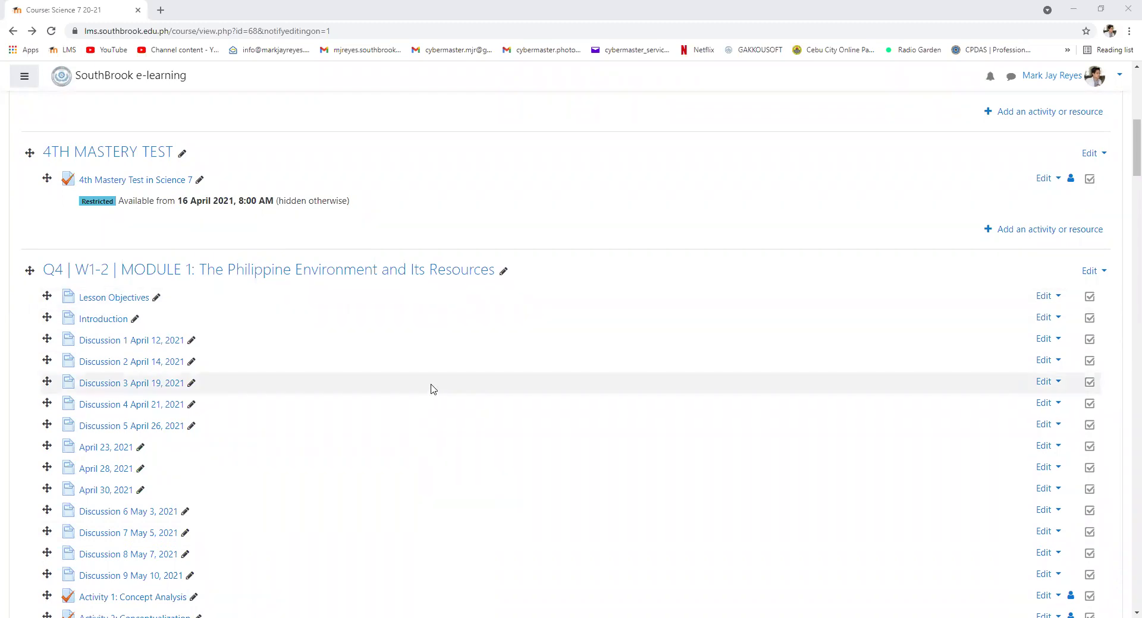
pyautogui.scroll(-3, 434, 393)
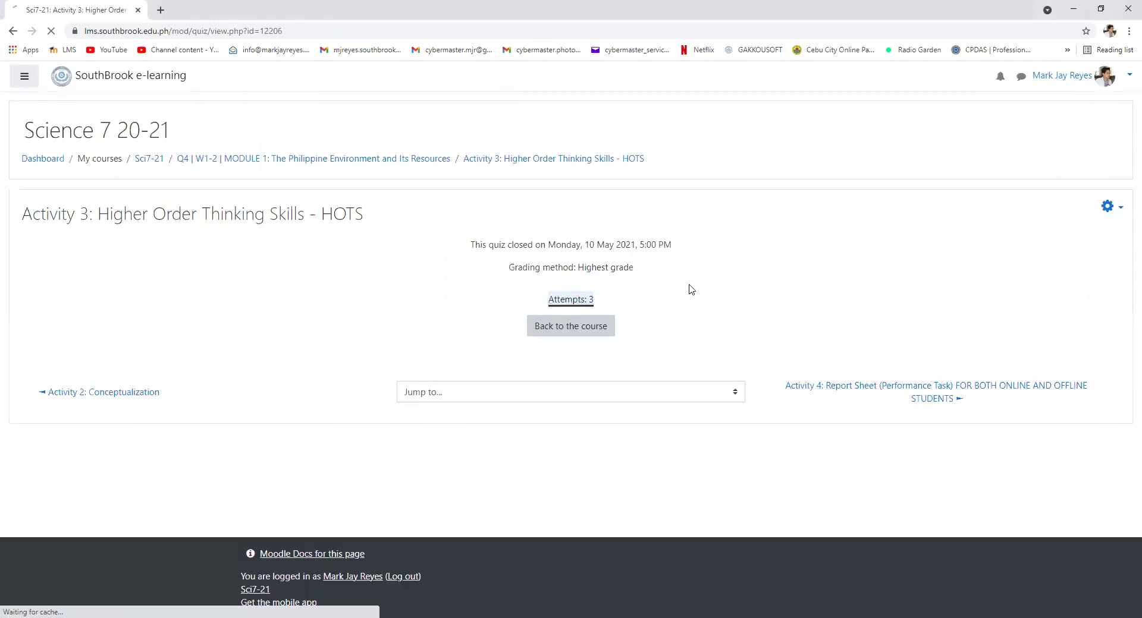
pyautogui.scroll(-6, 693, 287)
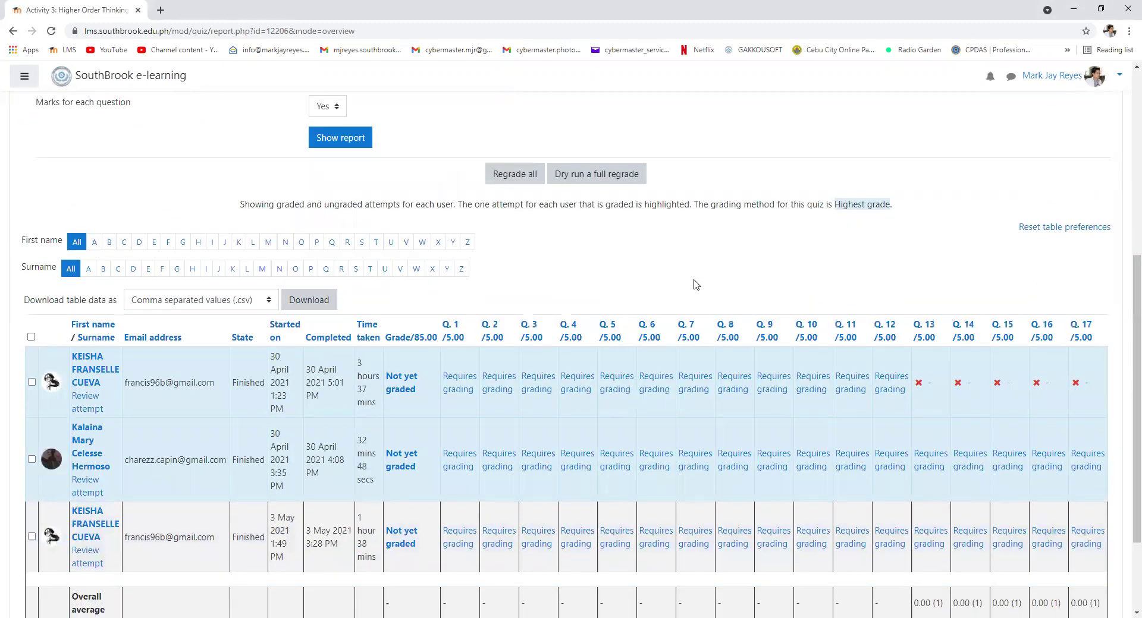
pyautogui.scroll(-1, 696, 285)
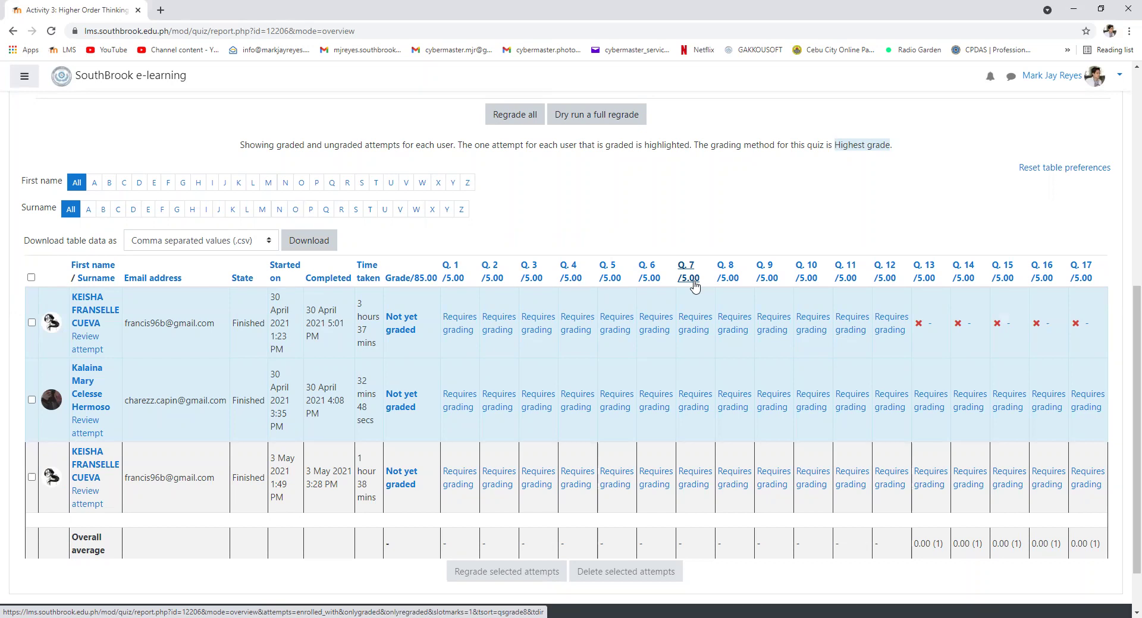
pyautogui.scroll(7, 695, 287)
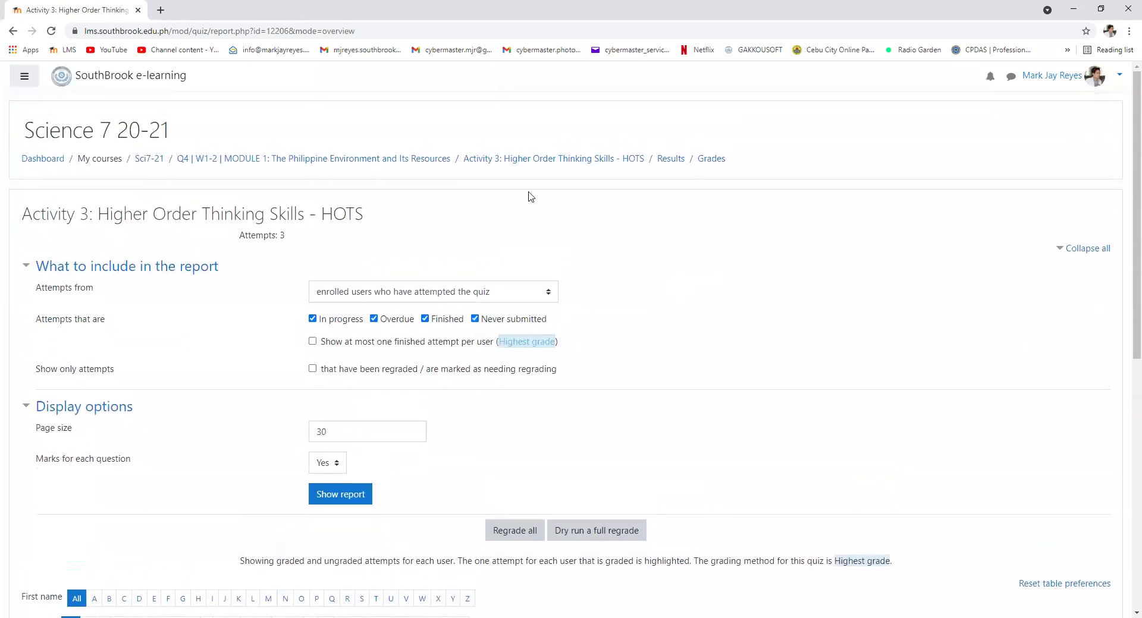
# - Return to the Module 1 section of the course and open Activity 4: Report Sheet (Performance Task)
pyautogui.click(556, 164)
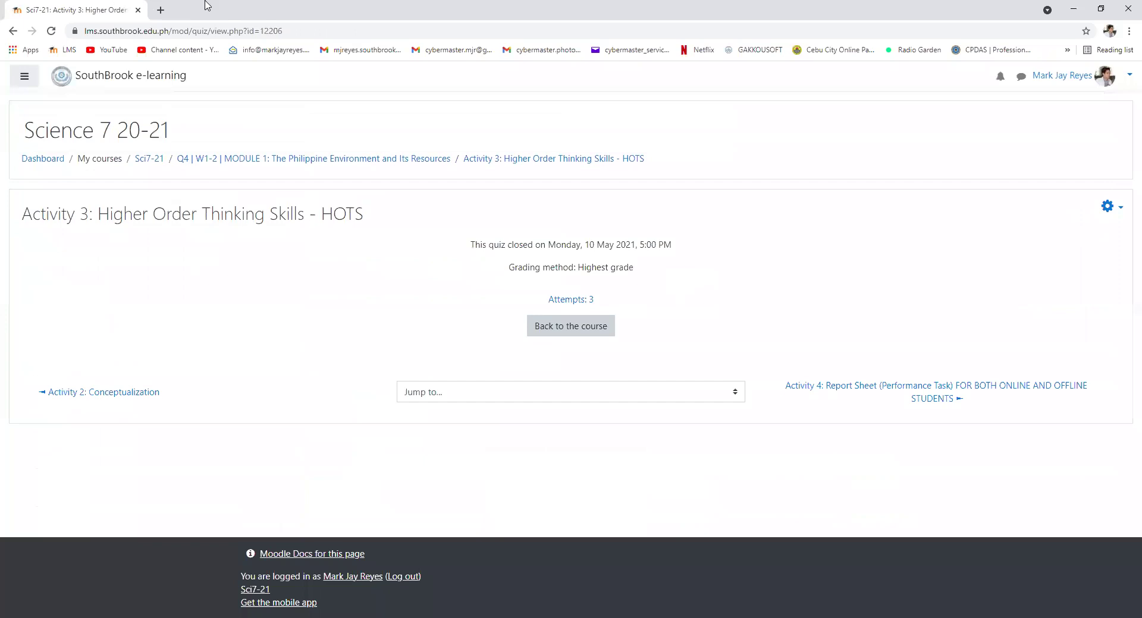
pyautogui.click(285, 166)
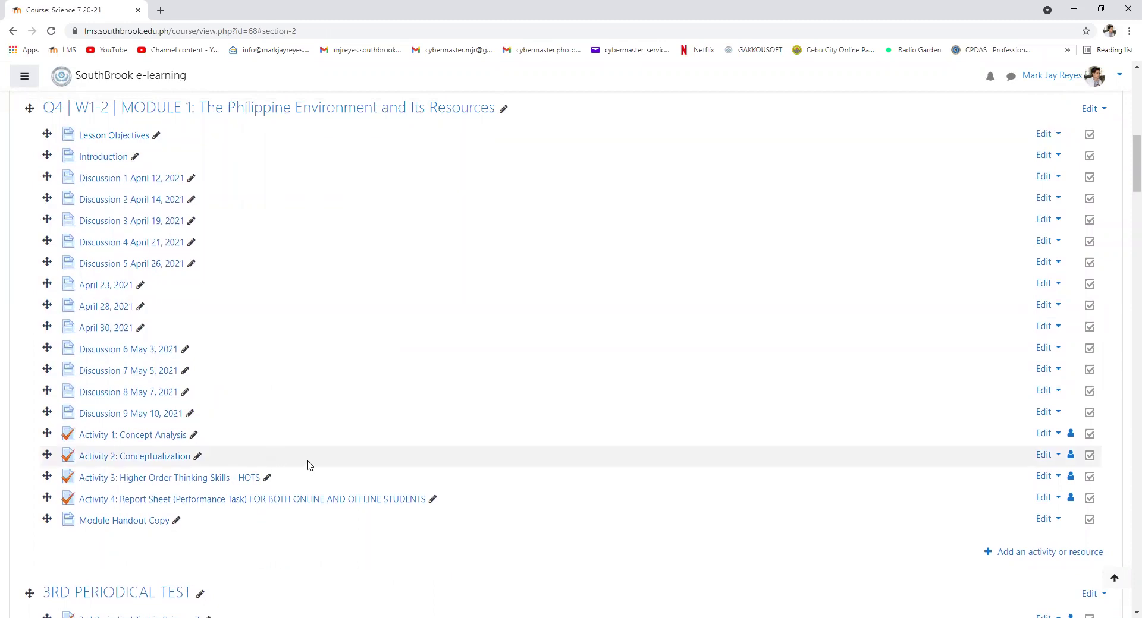
pyautogui.scroll(-1, 308, 464)
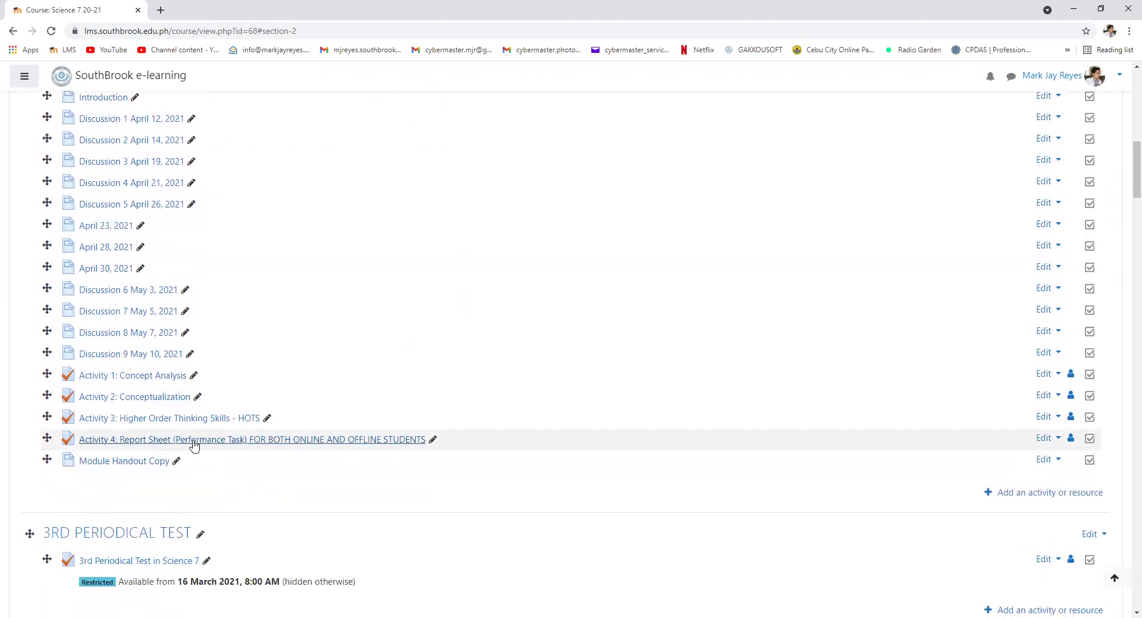
pyautogui.click(309, 443)
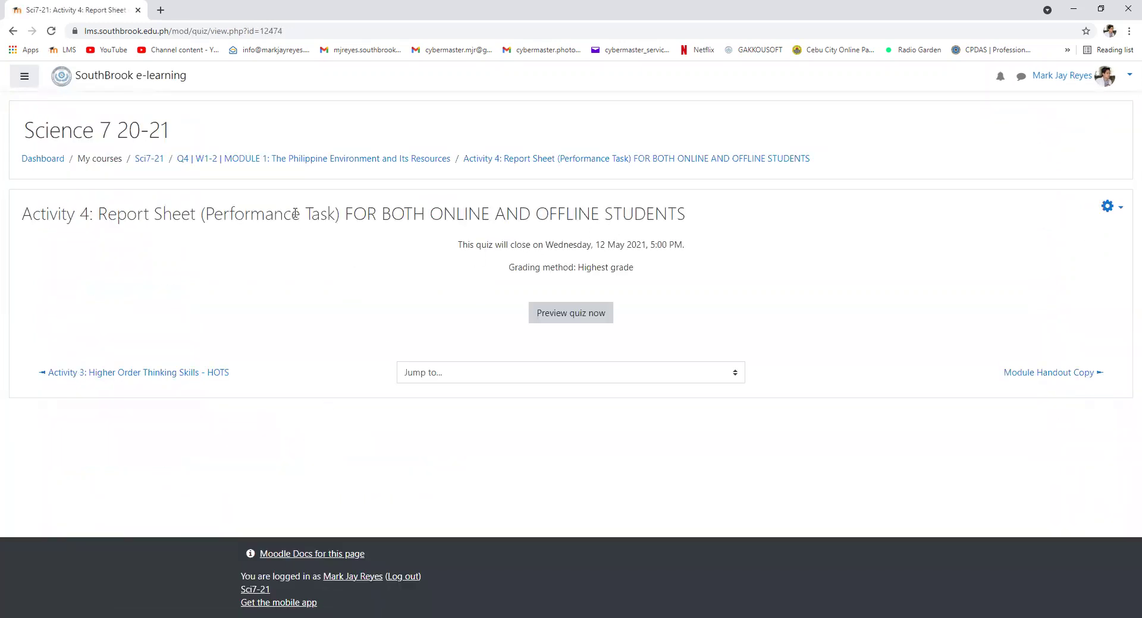
# - Edit the Activity 4 quiz and open its Direction description item
pyautogui.click(1112, 208)
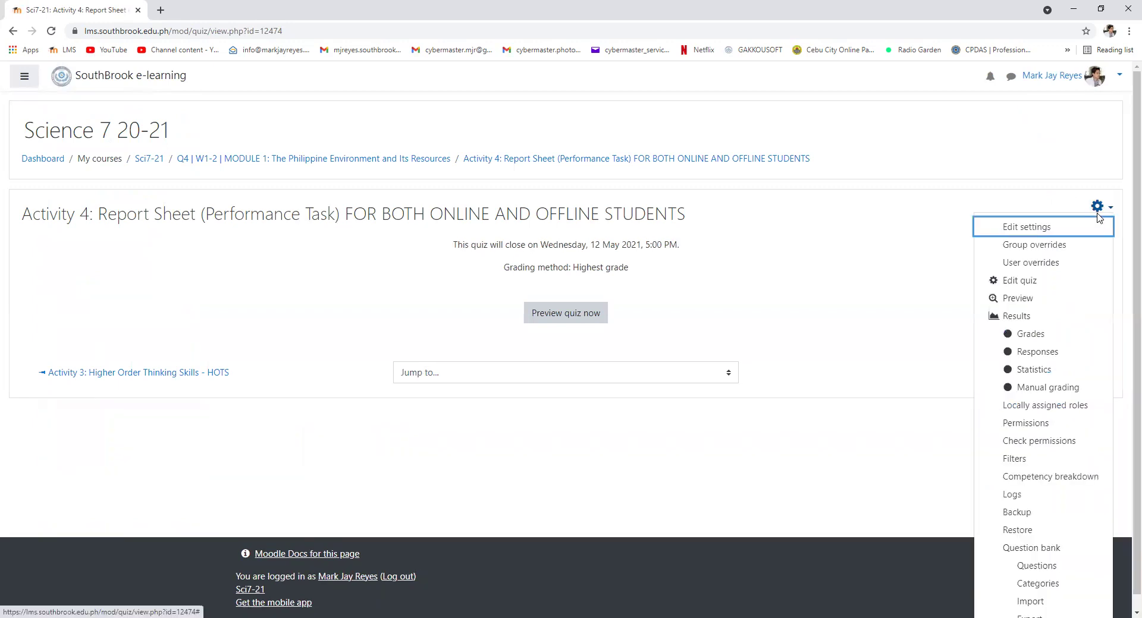
pyautogui.click(1019, 282)
pyautogui.click(691, 341)
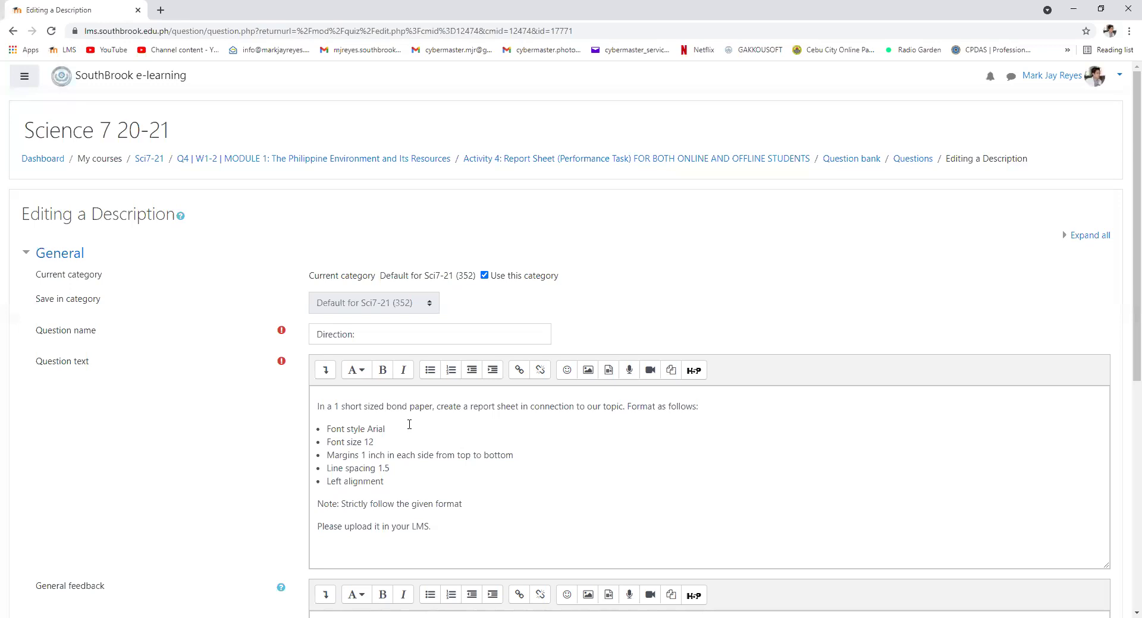
# - Examine the report sheet's formatting requirements, the compliance note and the LMS upload instruction in the Direction text
pyautogui.click(384, 429)
pyautogui.moveTo(327, 442); pyautogui.dragTo(361, 443)
pyautogui.moveTo(527, 454); pyautogui.dragTo(323, 487)
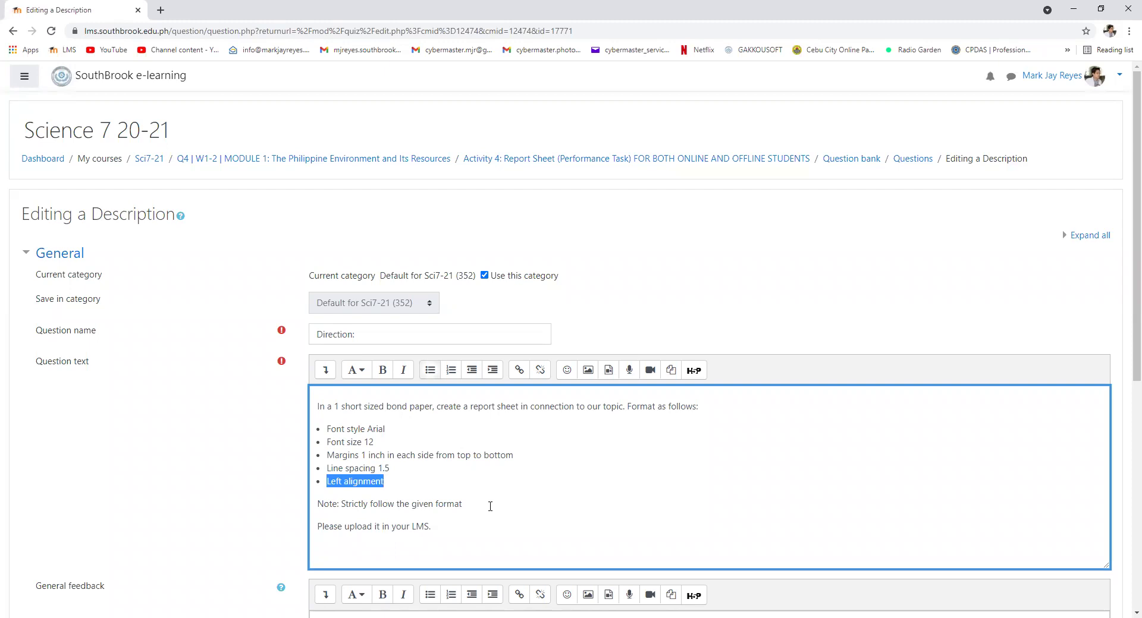
pyautogui.tripleClick(446, 516)
pyautogui.moveTo(463, 505); pyautogui.dragTo(317, 506)
pyautogui.moveTo(454, 531); pyautogui.dragTo(345, 536)
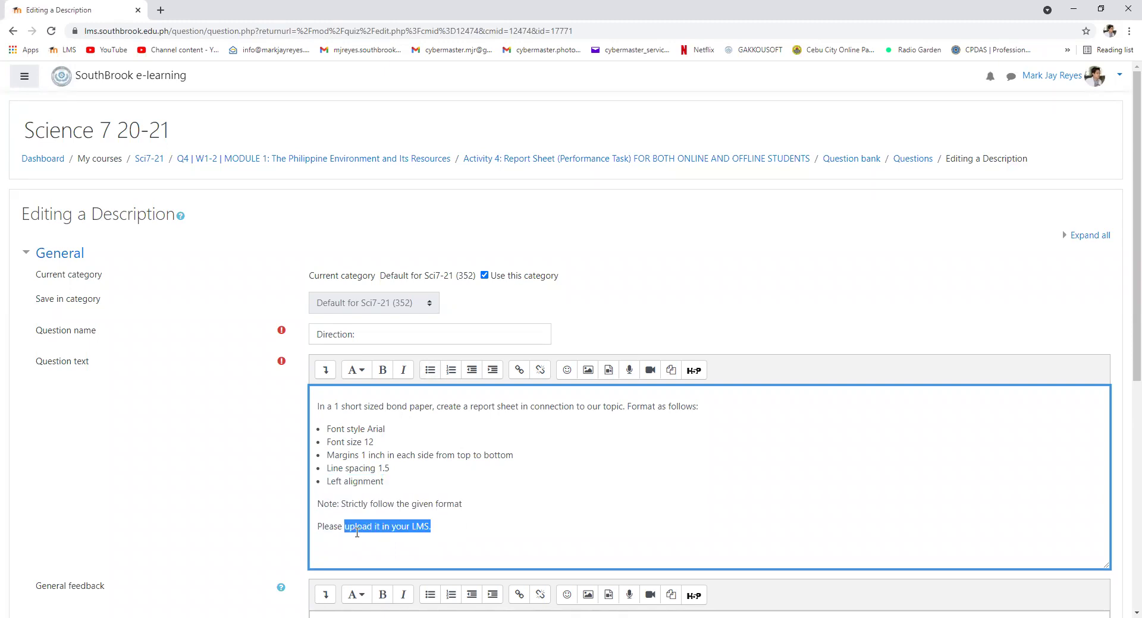
# - Leave the Direction item without saving and open the quiz's Report Sheet Format essay question for editing
pyautogui.click(627, 162)
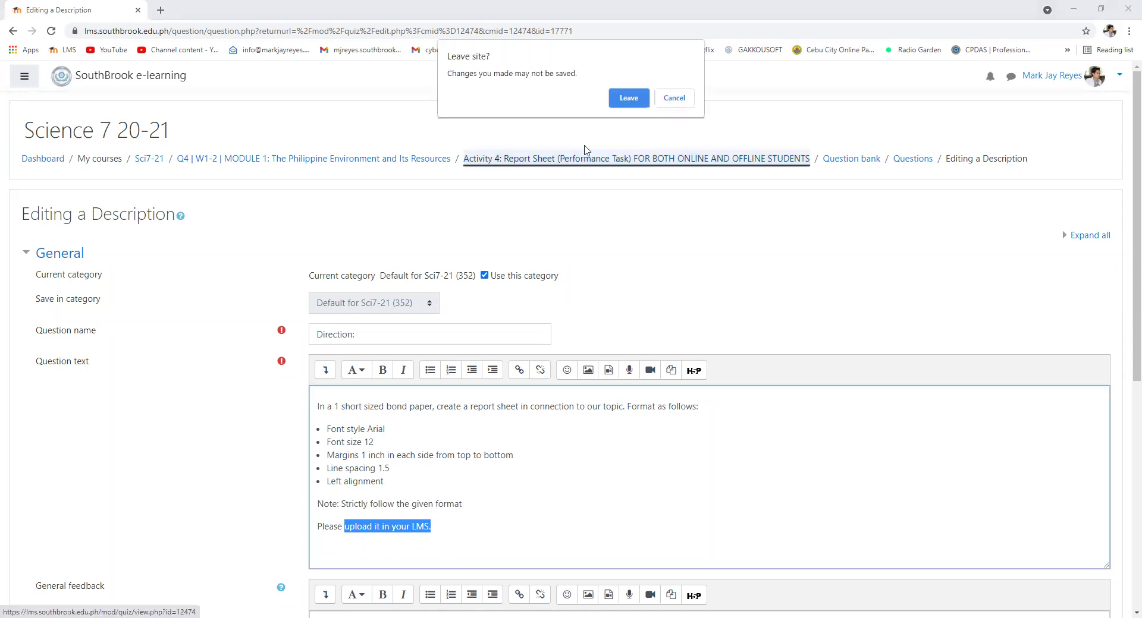
pyautogui.click(623, 97)
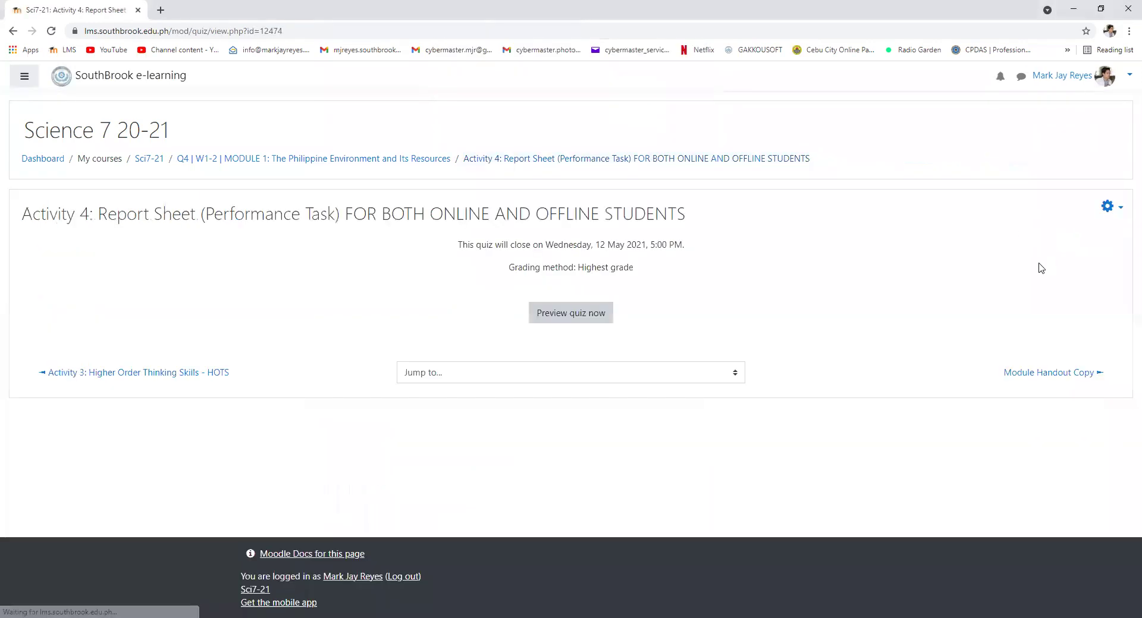
pyautogui.click(1108, 207)
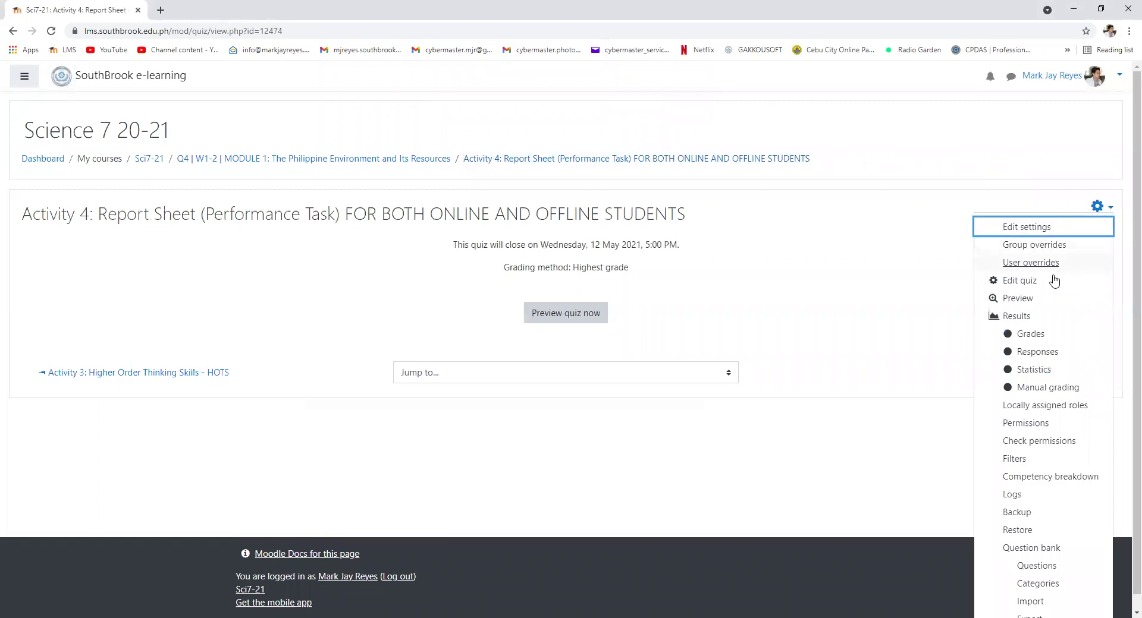
pyautogui.click(1010, 282)
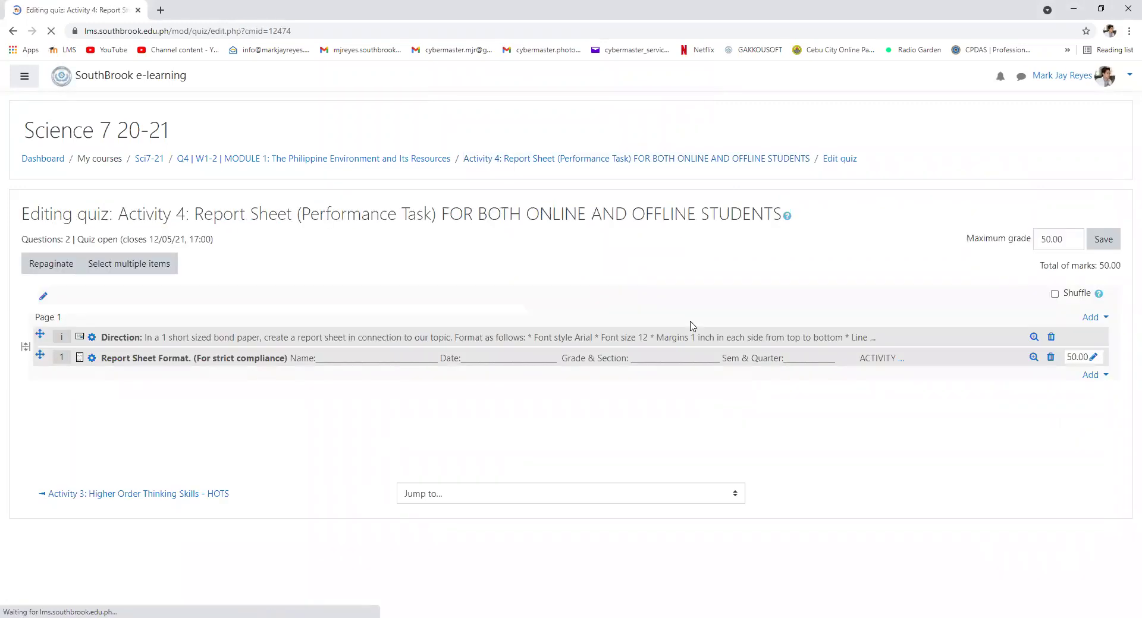
pyautogui.click(560, 356)
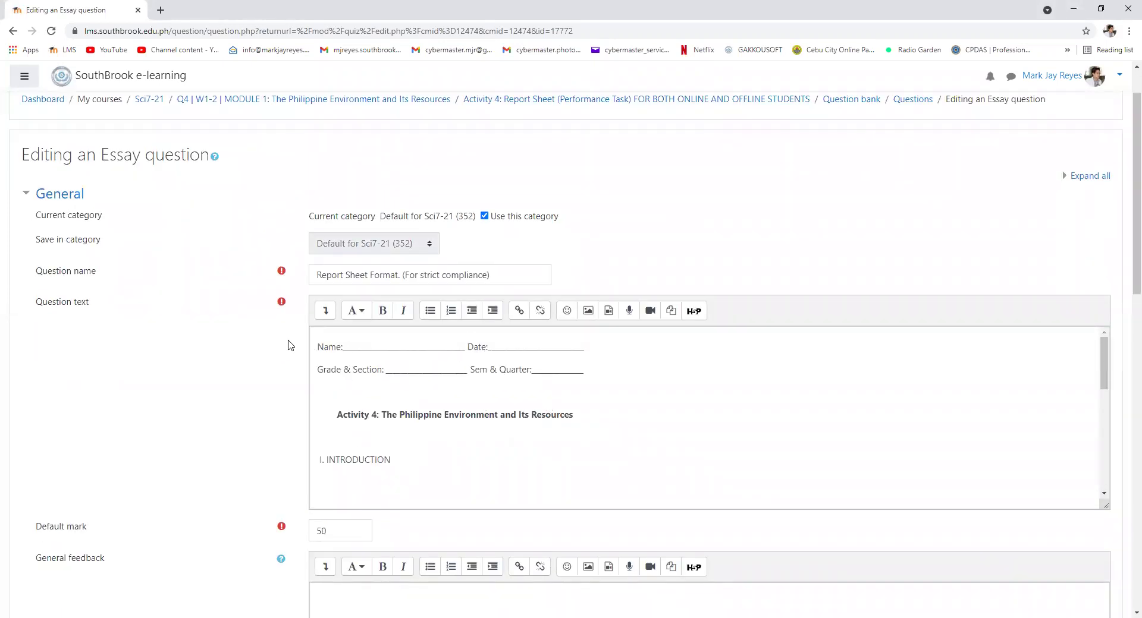
# - Go over the Name, Date, Grade & Section and Sem & Quarter blanks in the report sheet's header
pyautogui.moveTo(329, 347); pyautogui.dragTo(396, 365)
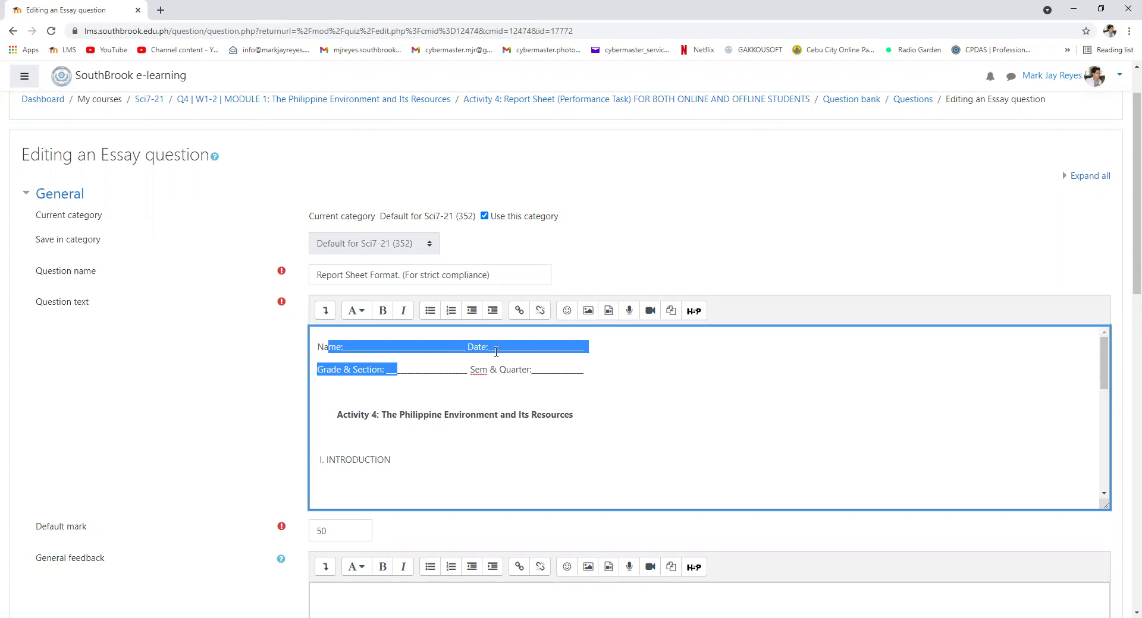
pyautogui.click(569, 346)
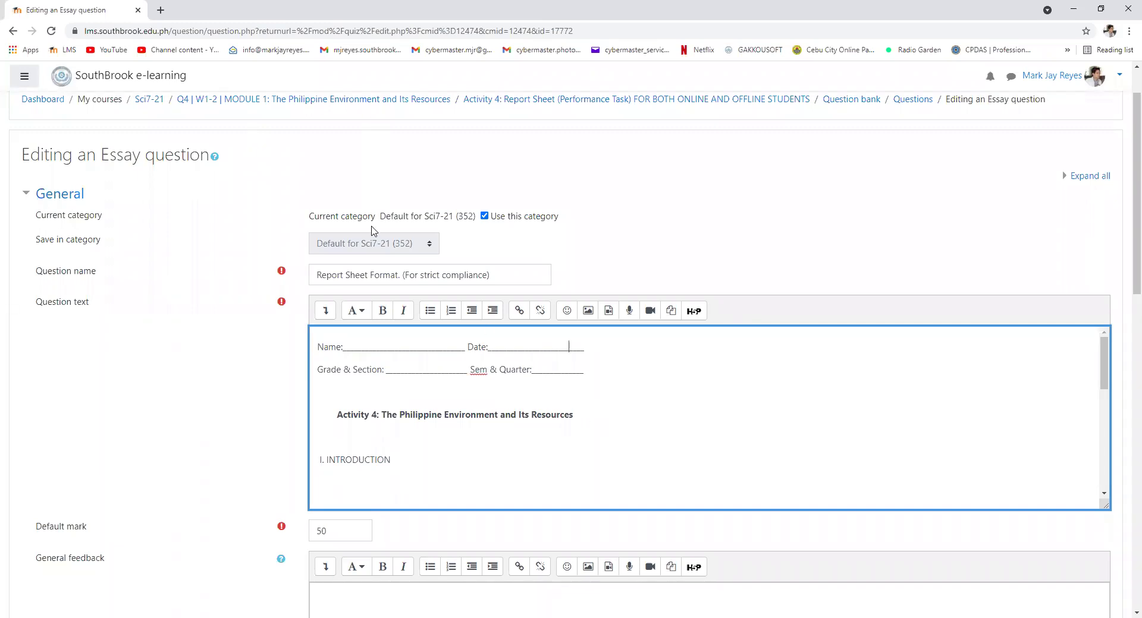
pyautogui.moveTo(470, 373); pyautogui.dragTo(409, 373)
pyautogui.moveTo(591, 373); pyautogui.dragTo(534, 376)
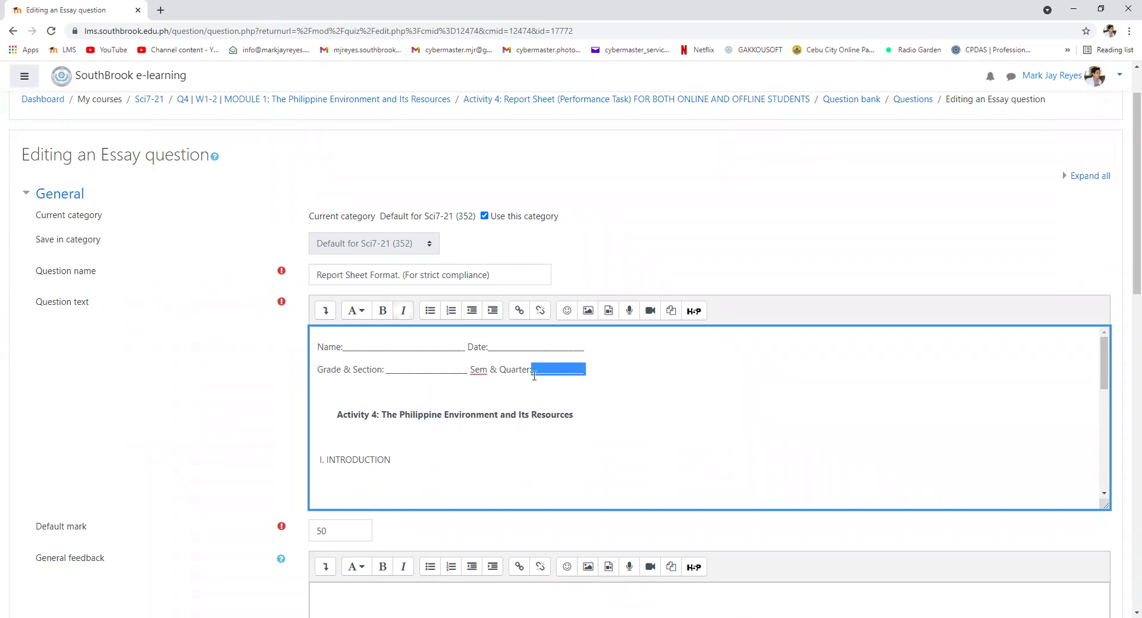
# - Examine the Activity 4 title and the Introduction and Content sections of the report sheet format
pyautogui.scroll(-1, 484, 436)
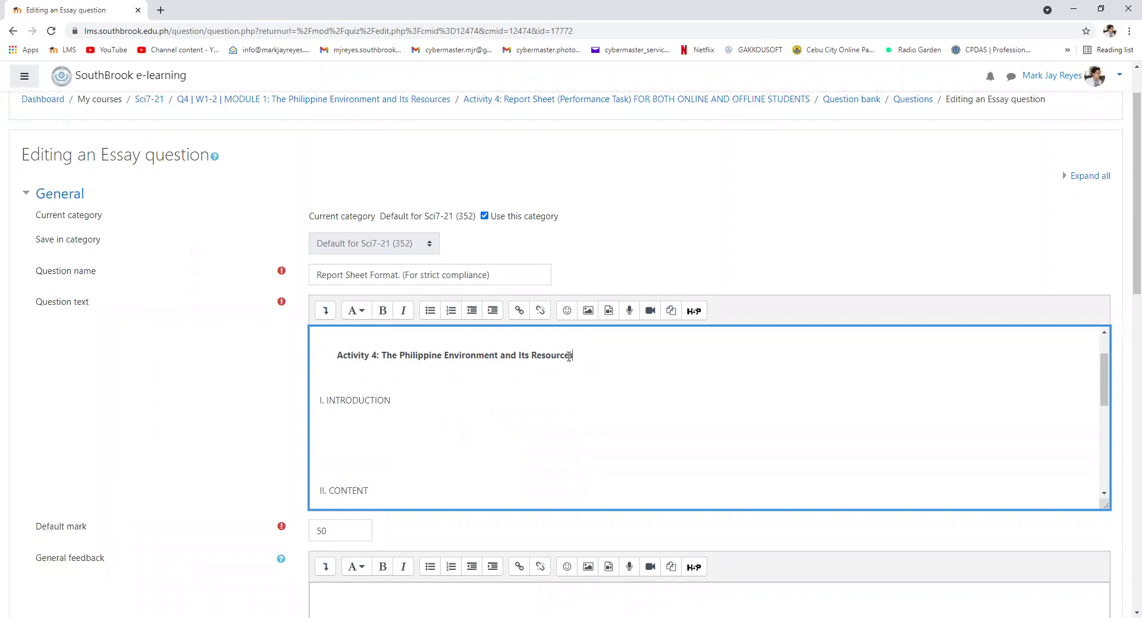
pyautogui.moveTo(569, 356); pyautogui.dragTo(338, 359)
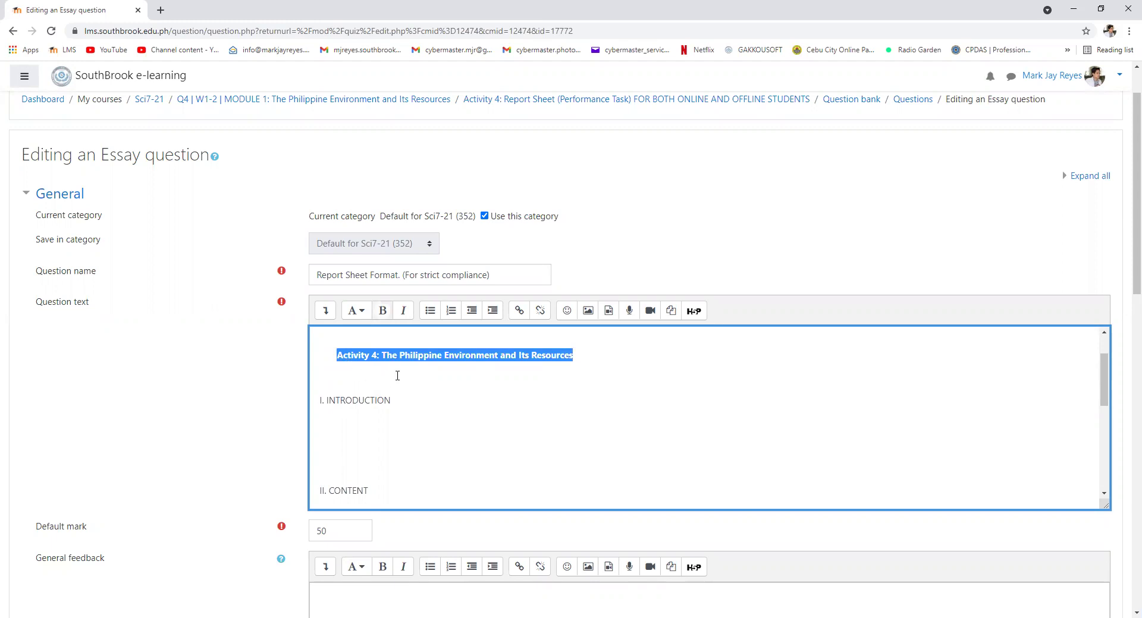
pyautogui.click(494, 398)
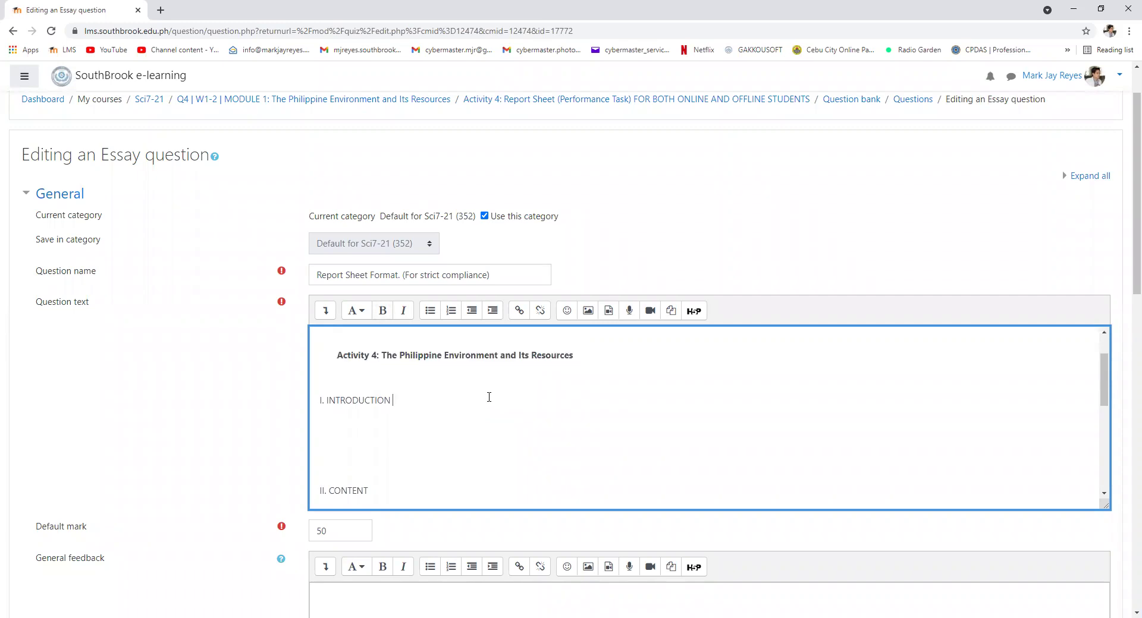
pyautogui.scroll(-1, 490, 398)
pyautogui.scroll(1, 426, 405)
pyautogui.scroll(-2, 385, 437)
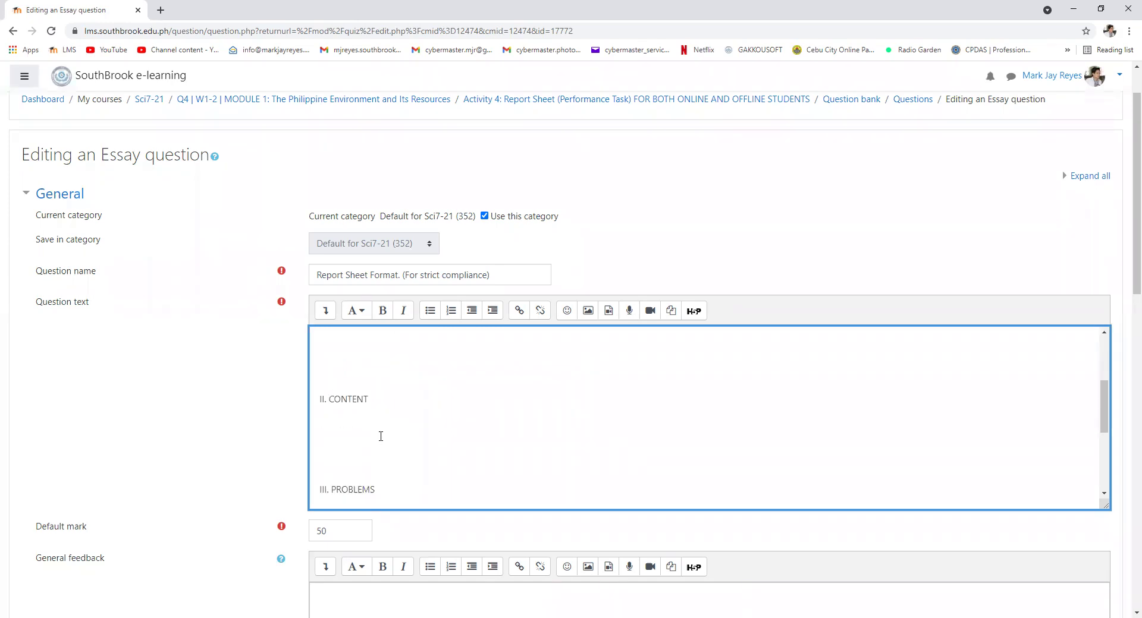
pyautogui.moveTo(375, 402); pyautogui.dragTo(387, 436)
pyautogui.scroll(2, 386, 437)
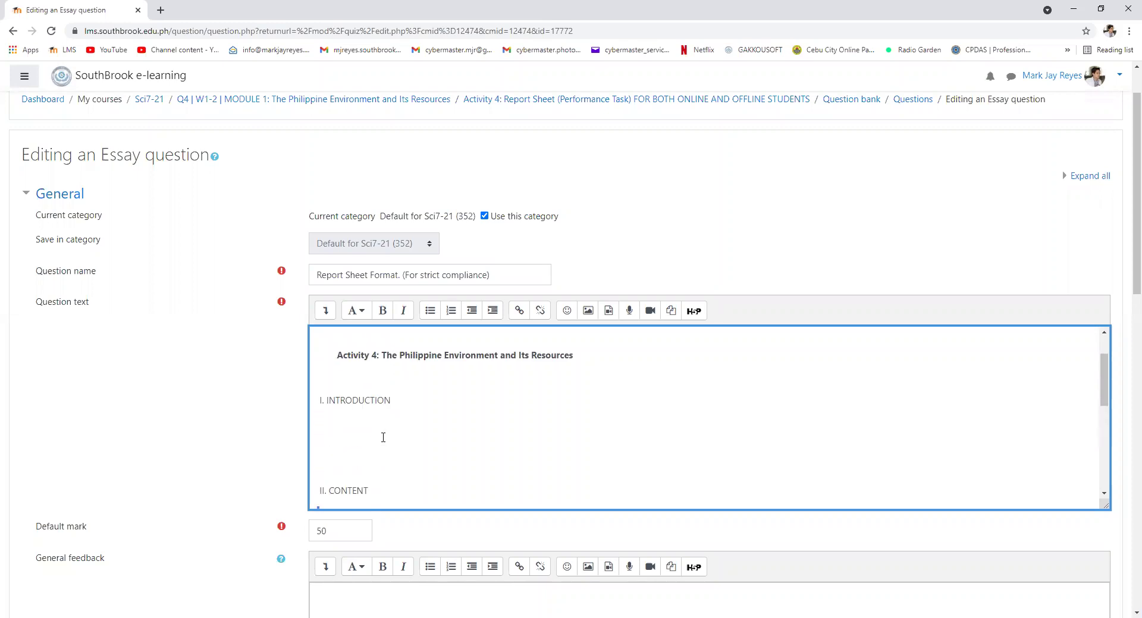
# - Review the topic in the report sheet's title together with the Content and Problems sections
pyautogui.moveTo(573, 355); pyautogui.dragTo(388, 352)
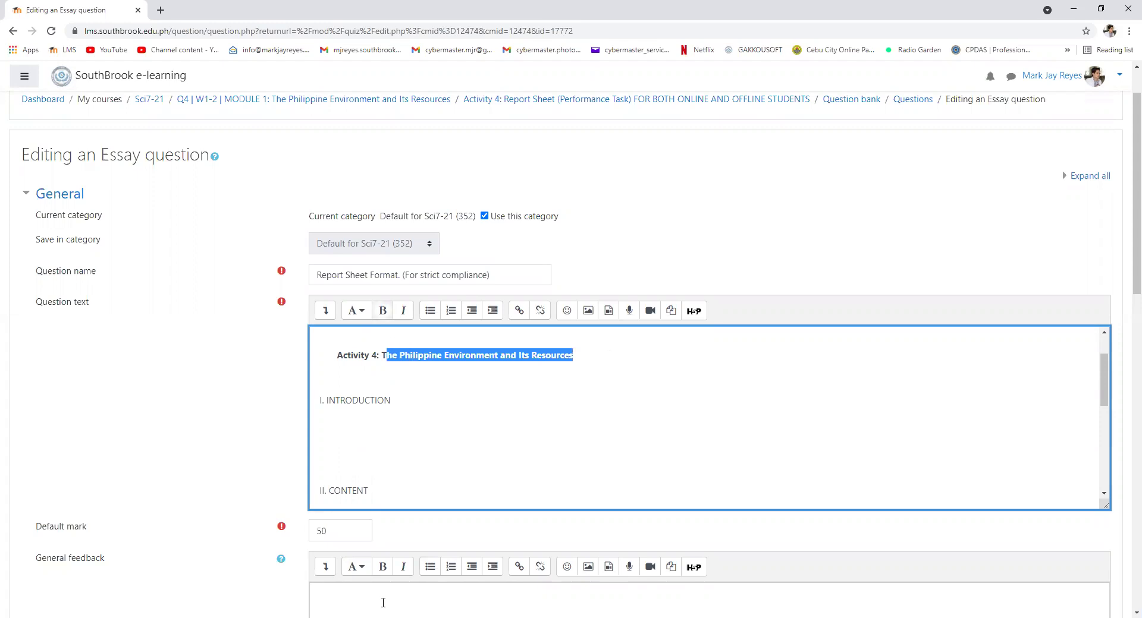
pyautogui.scroll(-1, 383, 603)
pyautogui.scroll(-2, 399, 424)
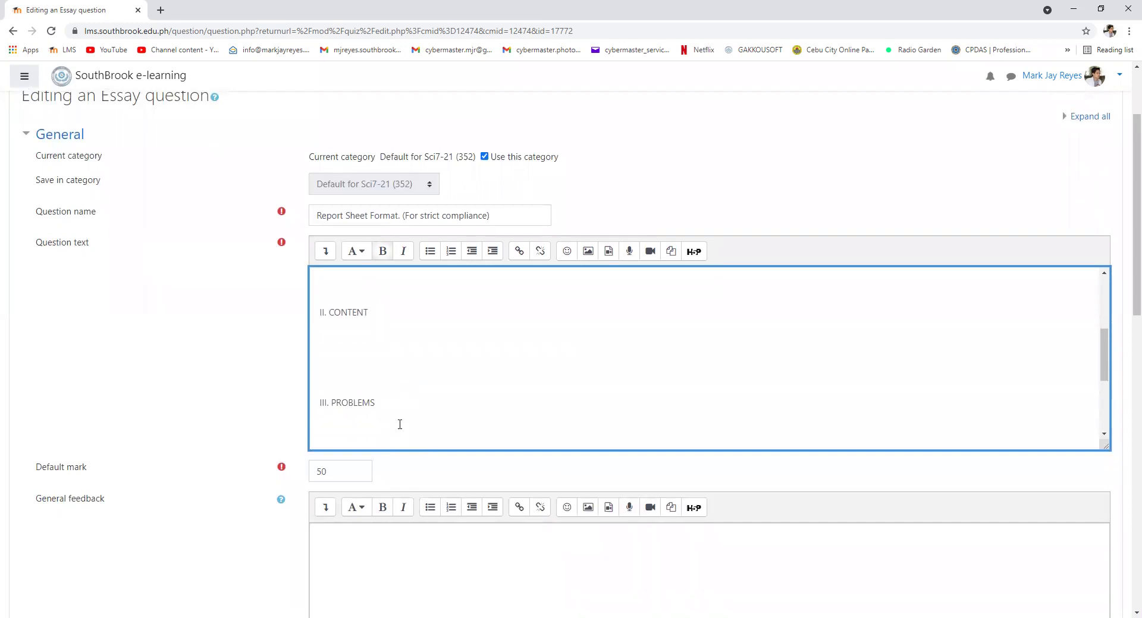
pyautogui.scroll(-1, 399, 424)
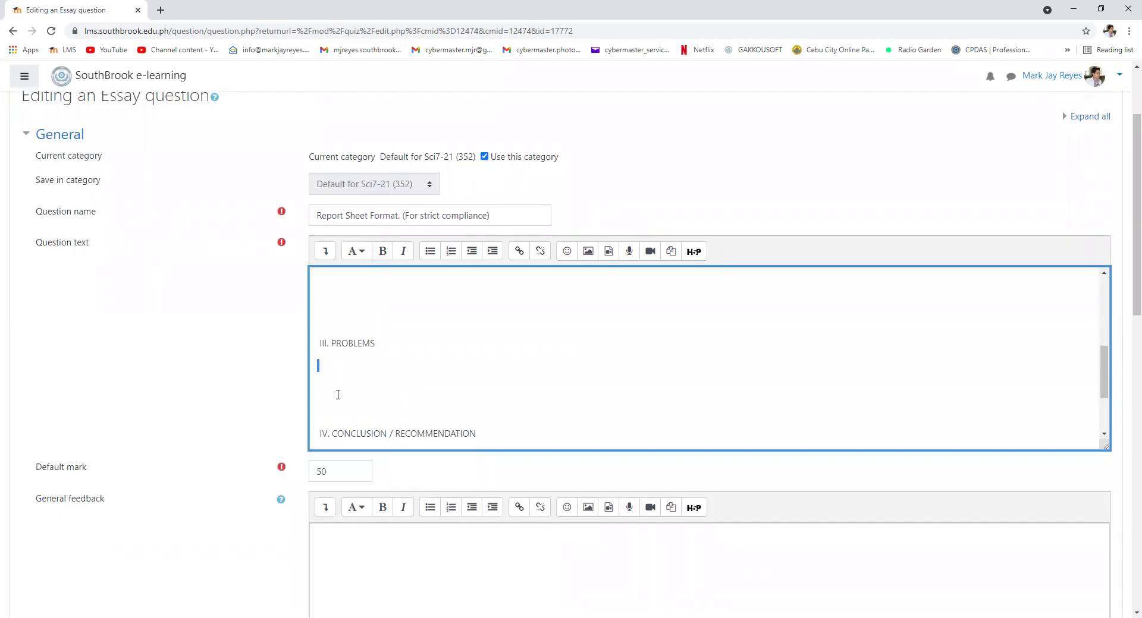
pyautogui.scroll(2, 337, 396)
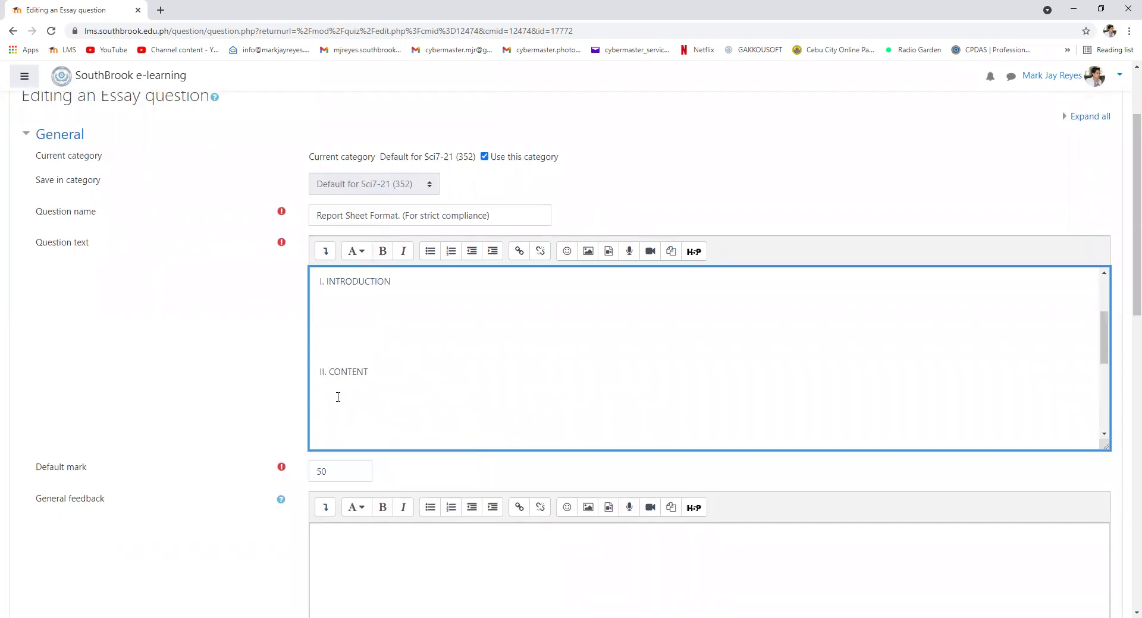
pyautogui.scroll(-2, 357, 360)
pyautogui.click(351, 364)
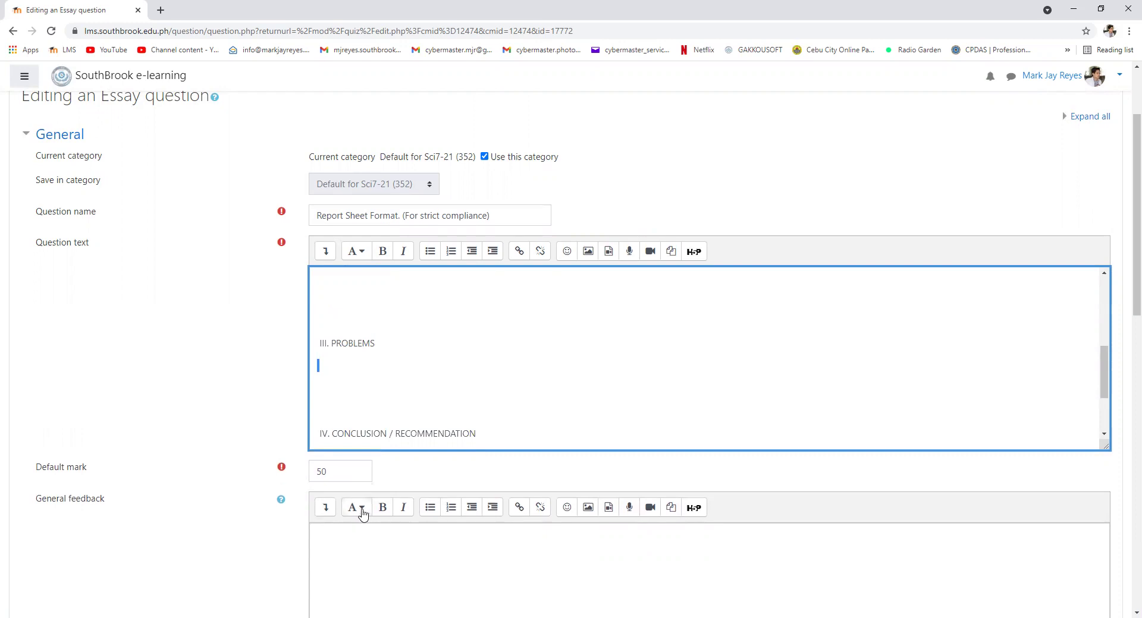
# - Examine the Conclusion / Recommendation section at the end of the report sheet format and the blank space below it
pyautogui.scroll(-3, 373, 416)
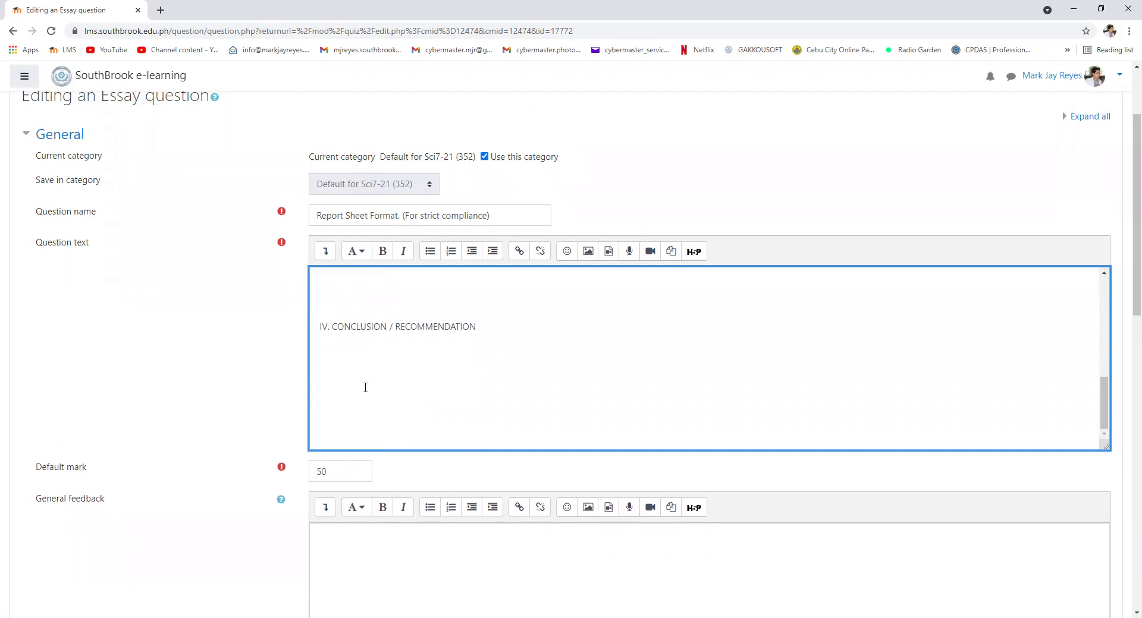
pyautogui.moveTo(331, 349); pyautogui.dragTo(330, 433)
pyautogui.click(354, 427)
pyautogui.scroll(2, 355, 429)
pyautogui.scroll(1, 356, 428)
pyautogui.scroll(-1, 357, 422)
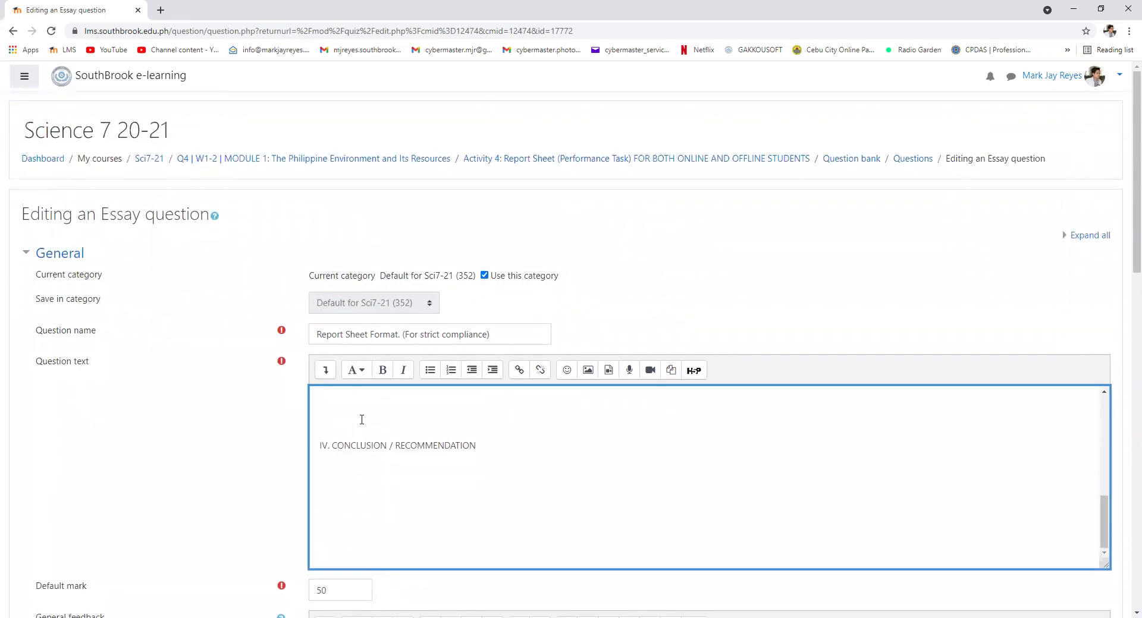
pyautogui.scroll(-2, 398, 446)
pyautogui.click(390, 422)
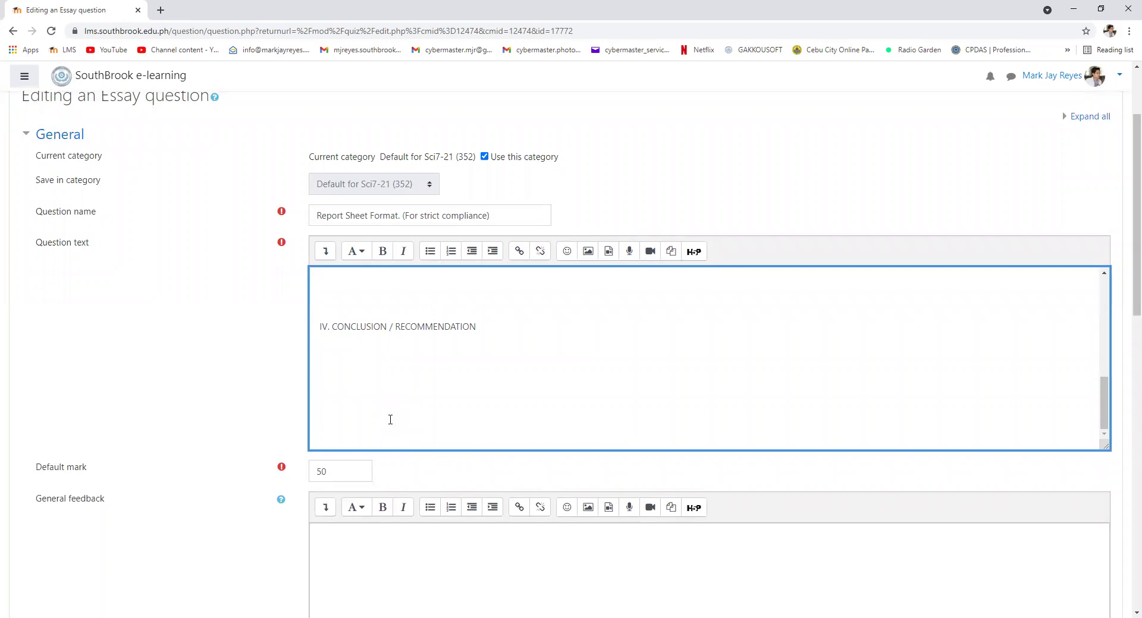
# - Examine the report sheet question's default mark and Response Options, including the attachment requirements and accepted file types
pyautogui.scroll(-1, 390, 420)
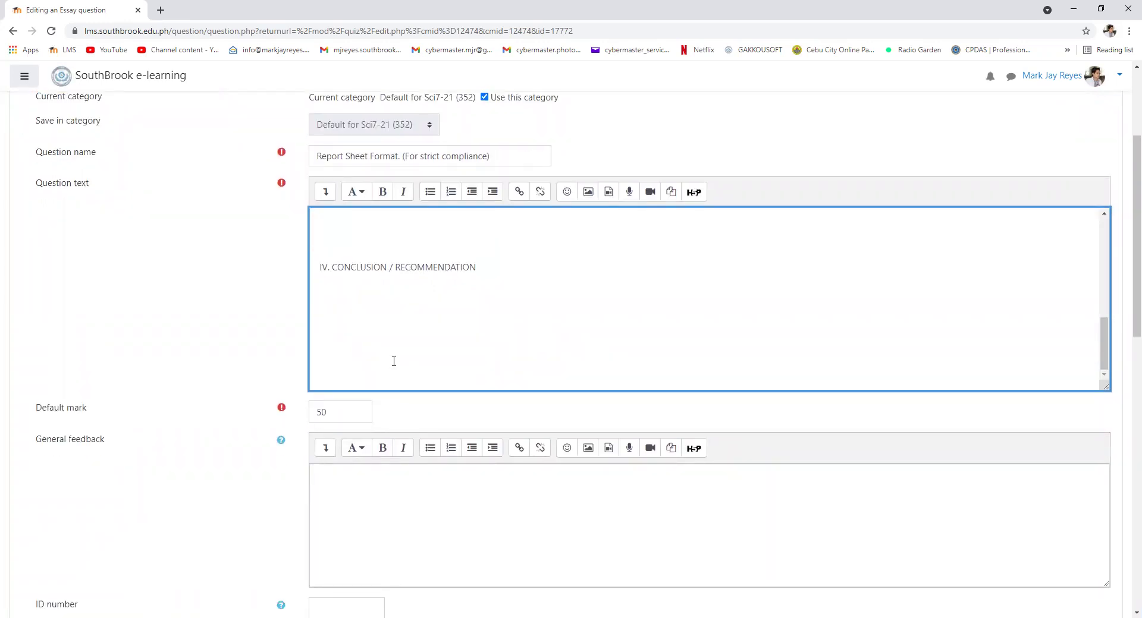
pyautogui.scroll(-1, 394, 361)
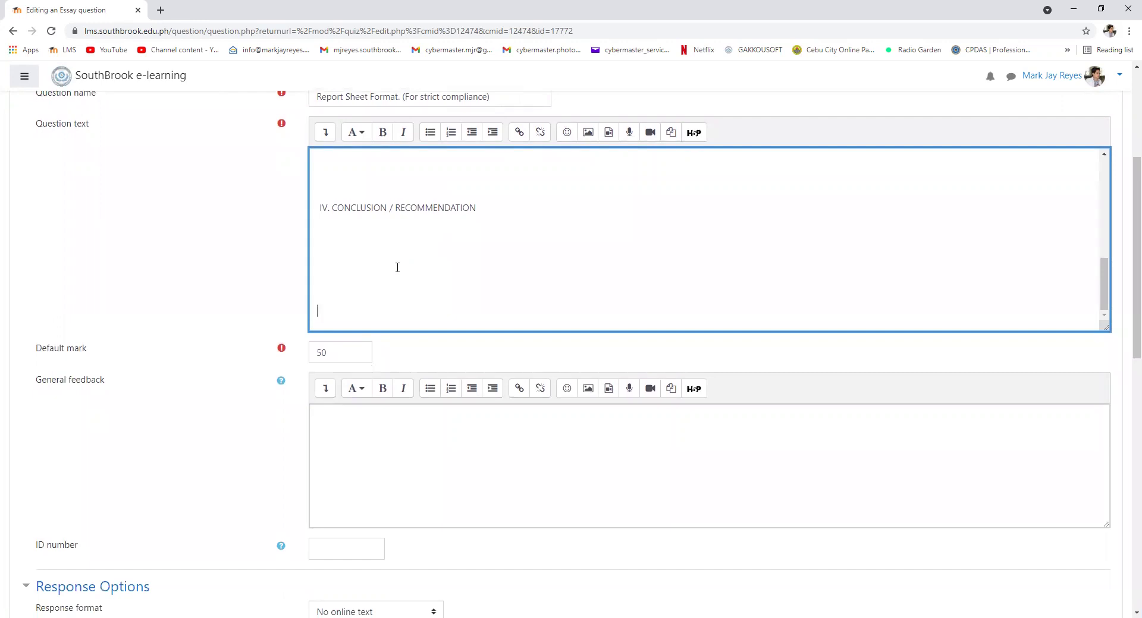
pyautogui.scroll(-7, 397, 267)
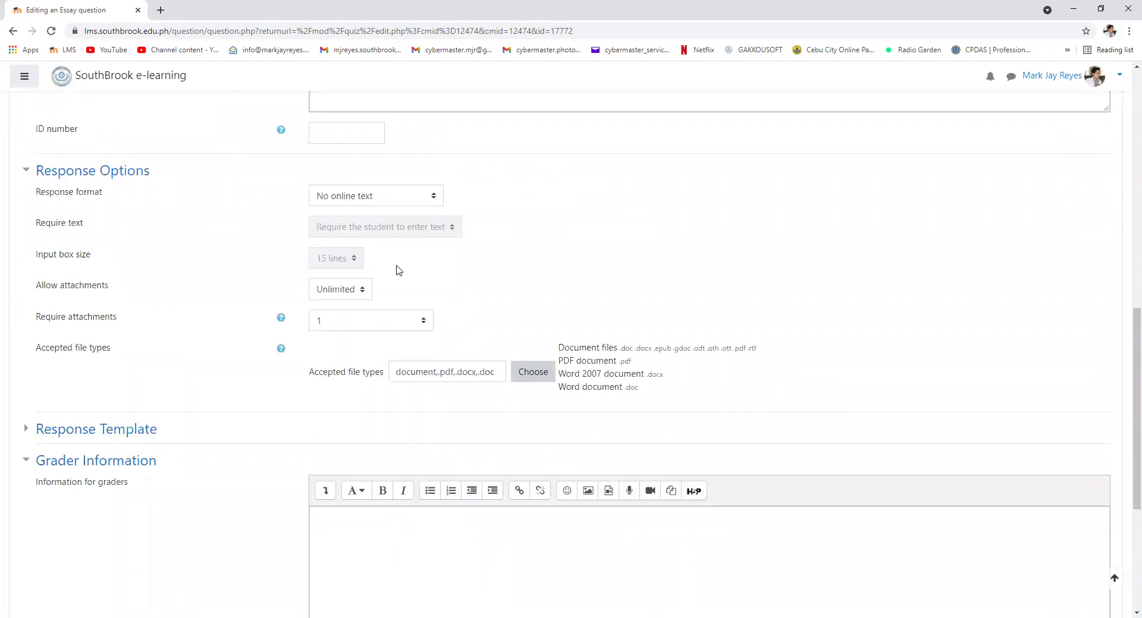
pyautogui.scroll(9, 399, 271)
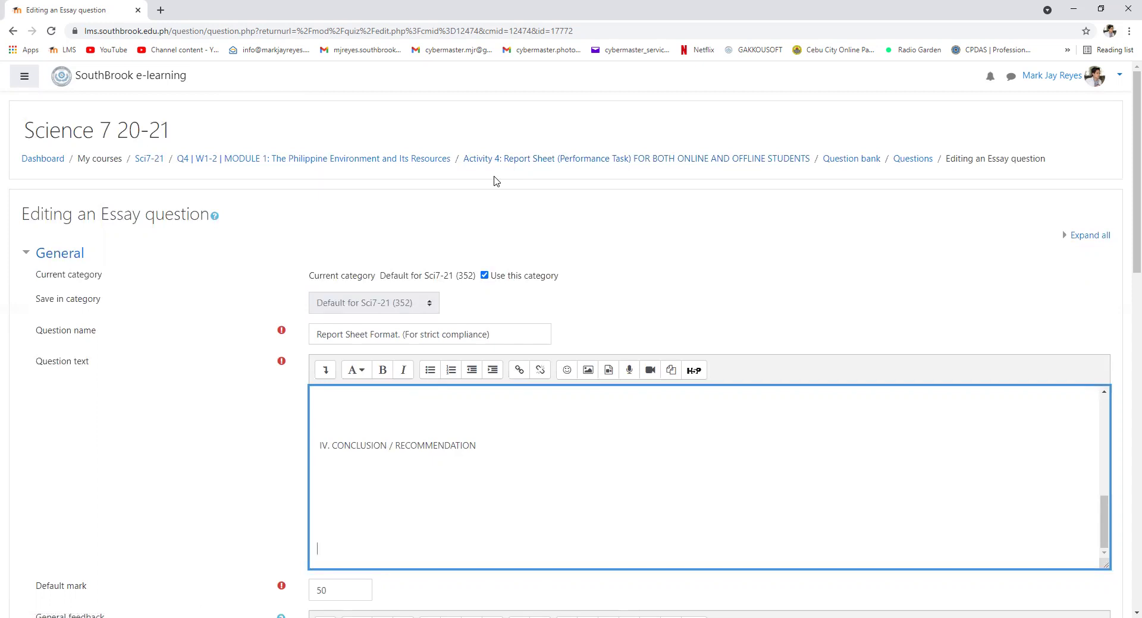
# - Return to the Q4 W1-2 Module 1 section of the Science 7 course and open Activity 4: Report Sheet from there
pyautogui.click(559, 159)
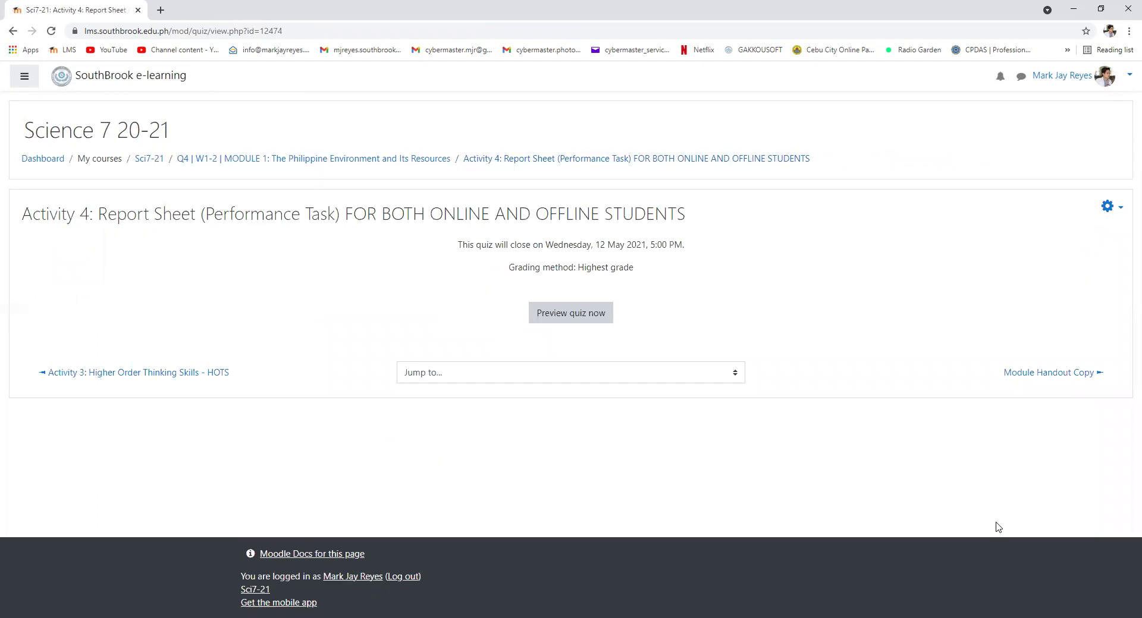
pyautogui.click(408, 160)
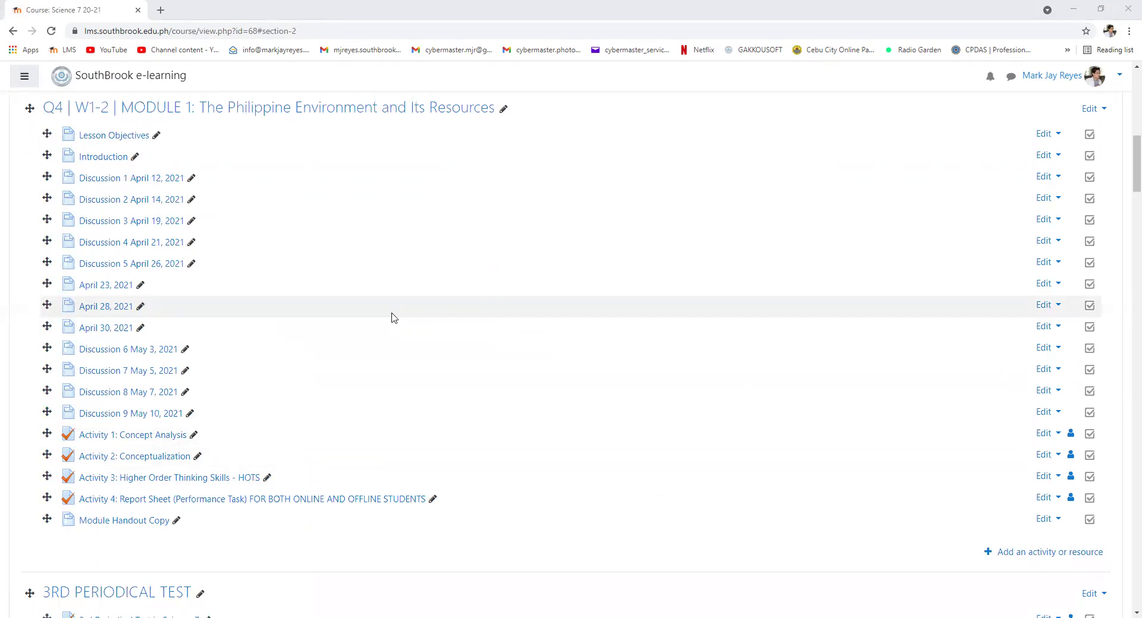
pyautogui.click(364, 500)
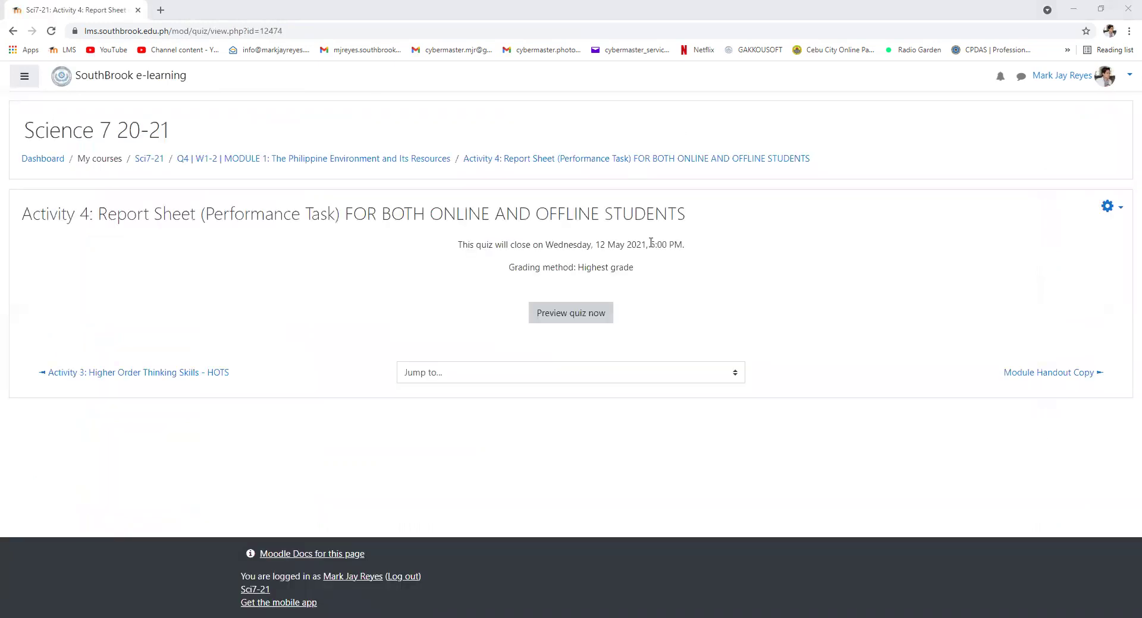
# - Open the Activity 4 quiz for editing and open its Direction description
pyautogui.click(1108, 207)
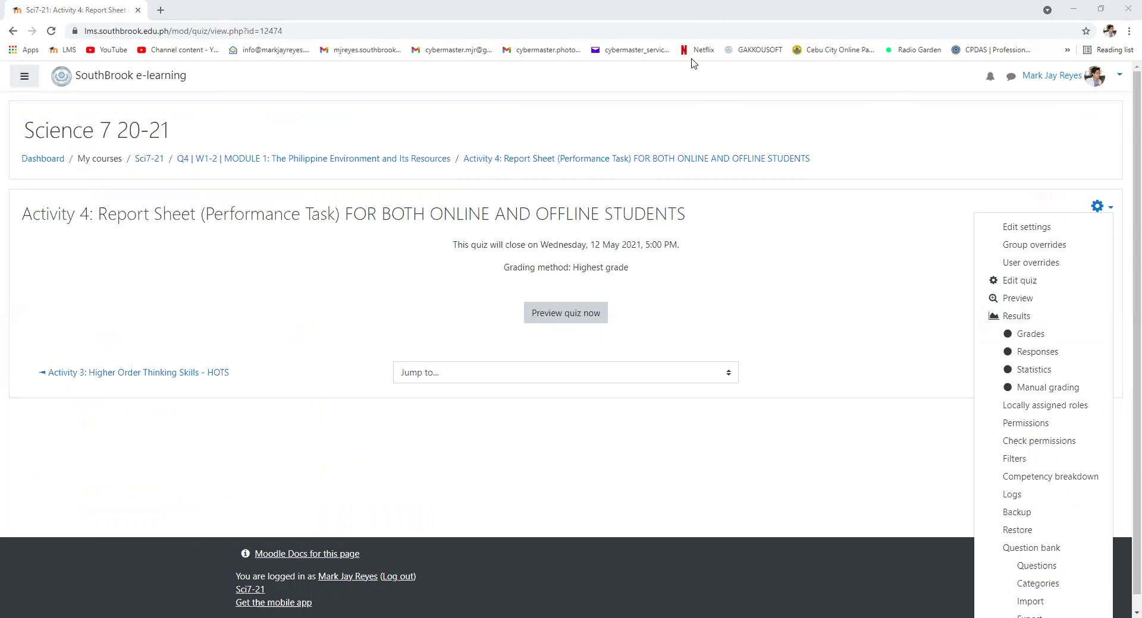
pyautogui.click(1018, 280)
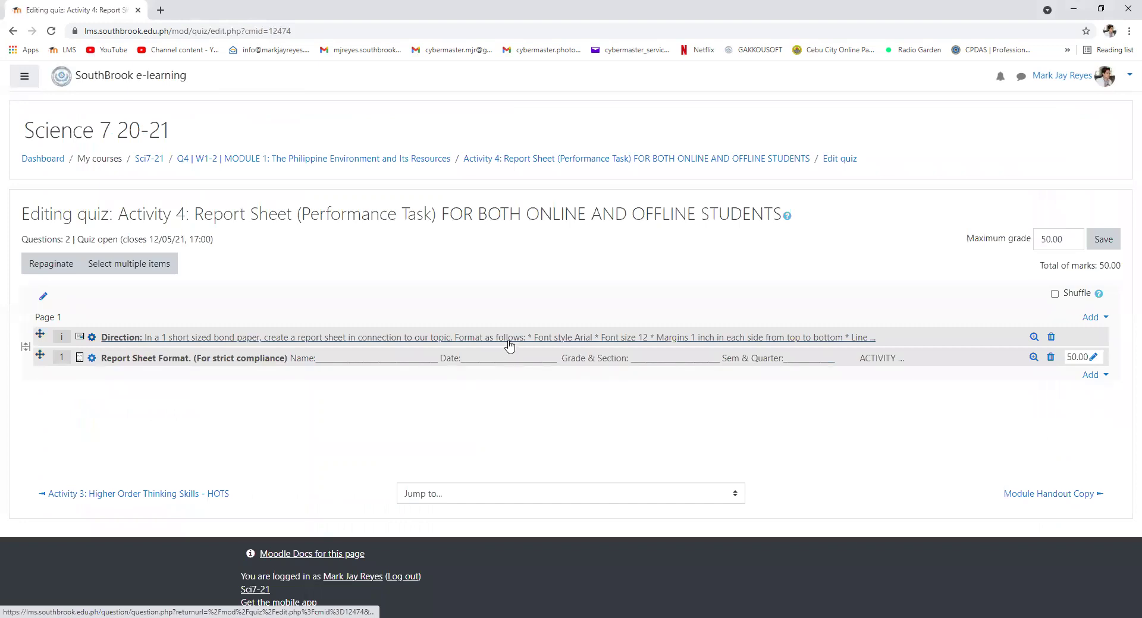
pyautogui.click(506, 338)
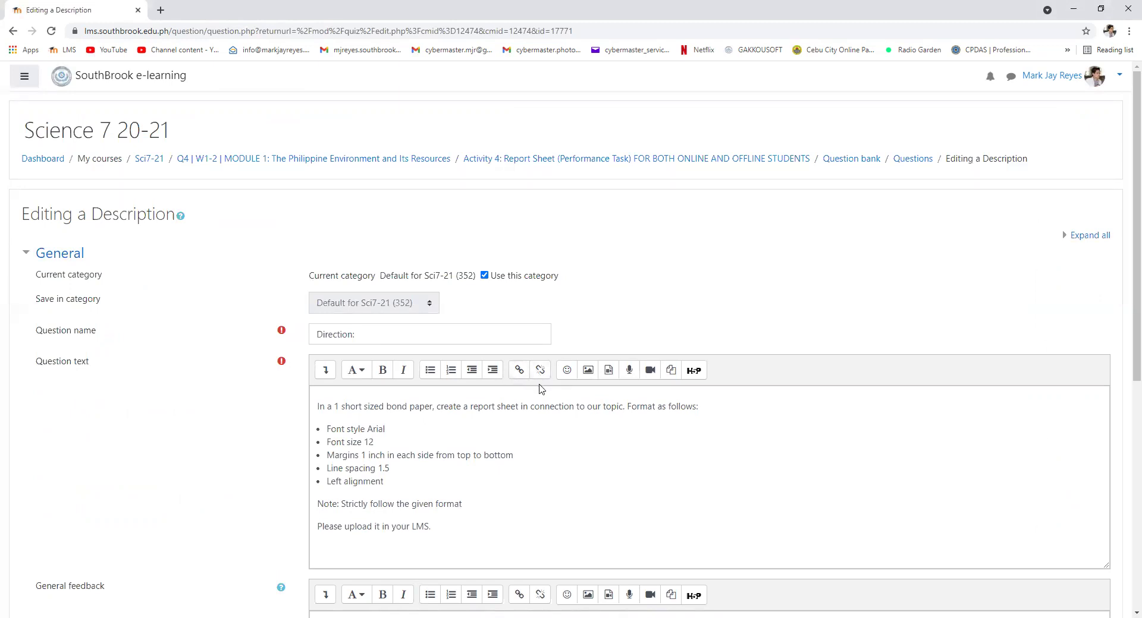
# - Go over the format rules in the Direction text, highlighting the font style, font size and margin requirements
pyautogui.scroll(-1, 524, 416)
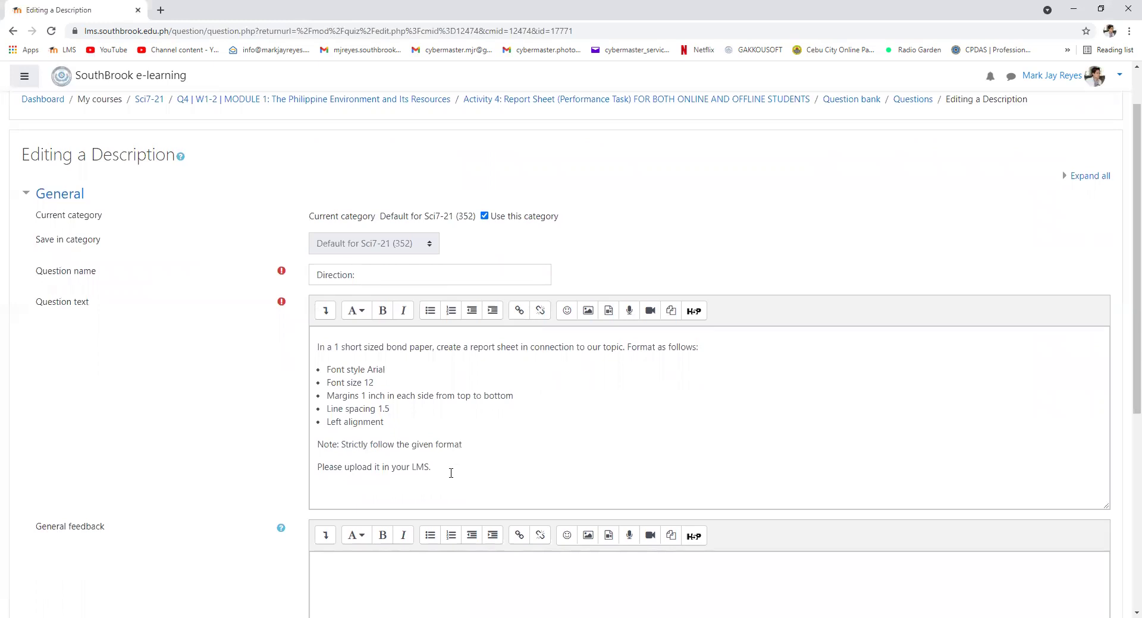
pyautogui.moveTo(444, 473); pyautogui.dragTo(332, 371)
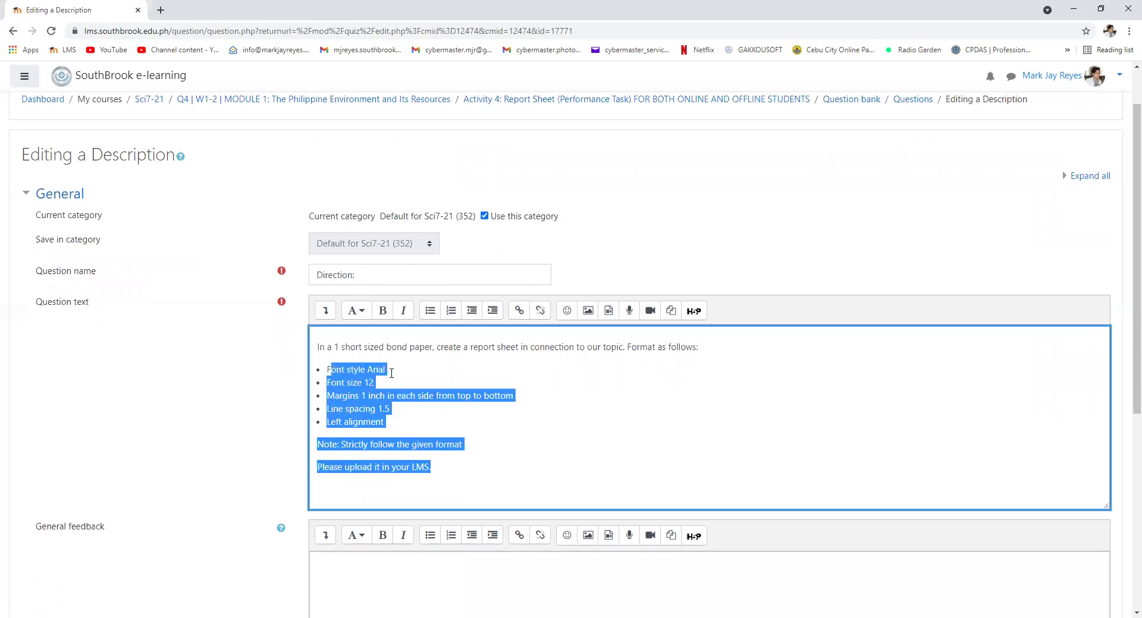
pyautogui.keyDown('shift'); pyautogui.click(392, 369); pyautogui.keyUp('shift')
pyautogui.click(392, 368)
pyautogui.moveTo(387, 370); pyautogui.dragTo(364, 383)
pyautogui.click(378, 385)
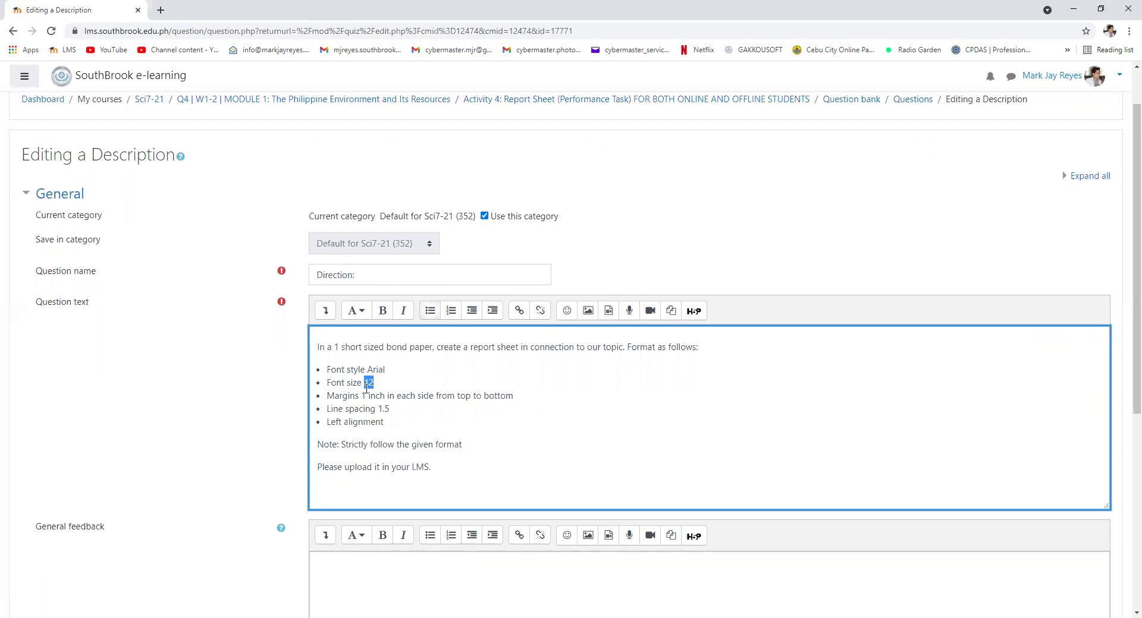
pyautogui.moveTo(565, 393); pyautogui.dragTo(362, 398)
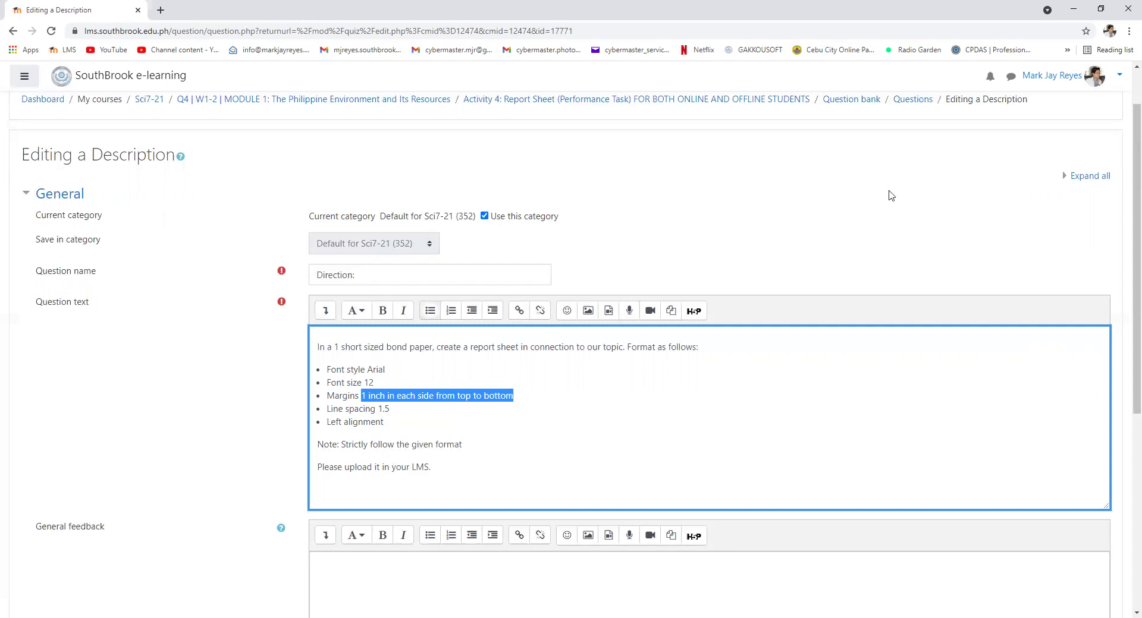
# - Go back to the Activity 4 quiz, edit it and open the Report Sheet Format question
pyautogui.scroll(1, 892, 173)
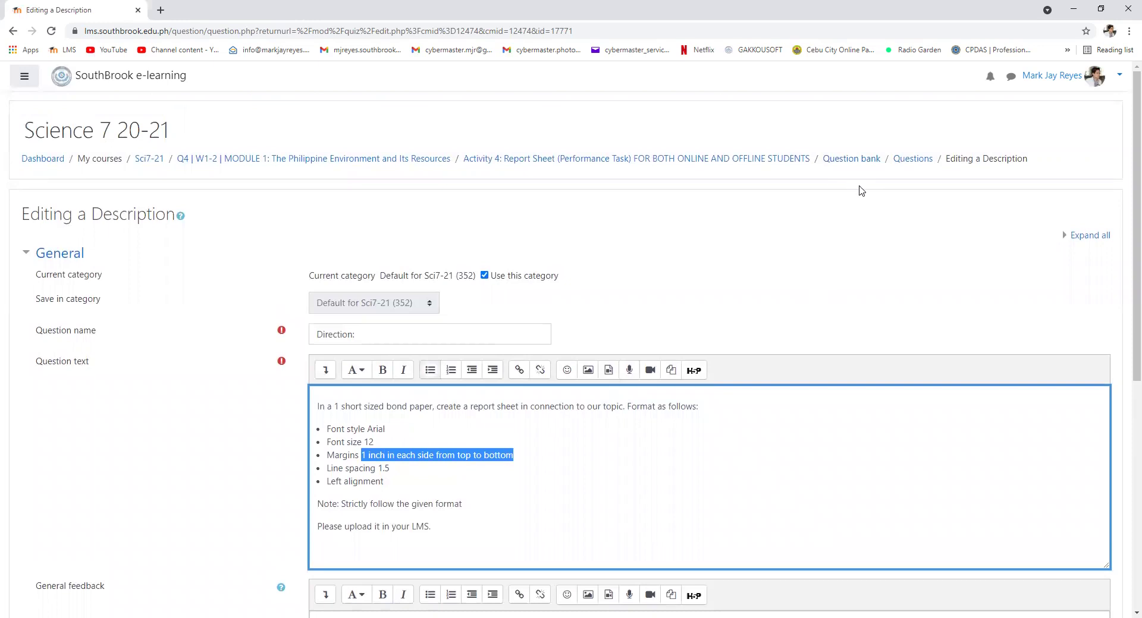
pyautogui.click(690, 160)
pyautogui.click(628, 97)
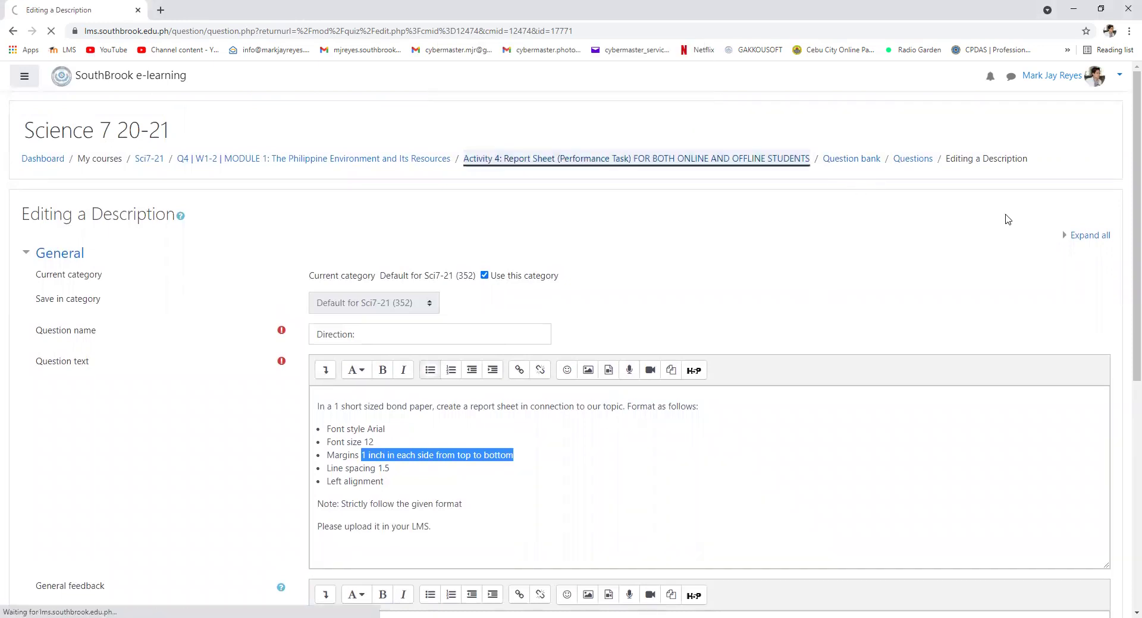
pyautogui.click(1107, 206)
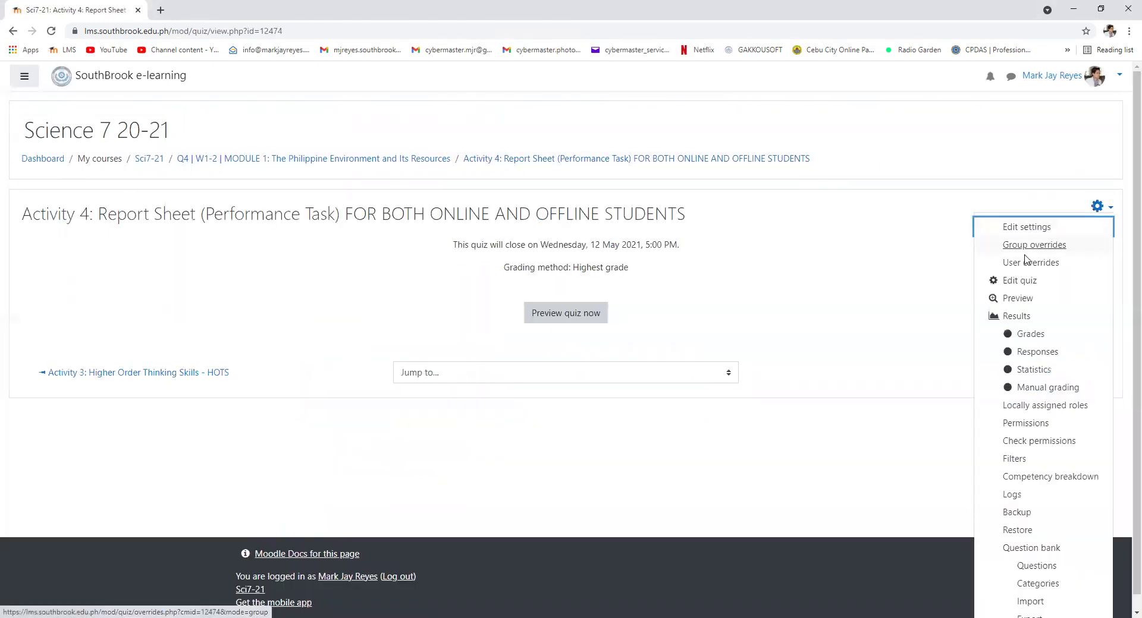
pyautogui.click(1018, 281)
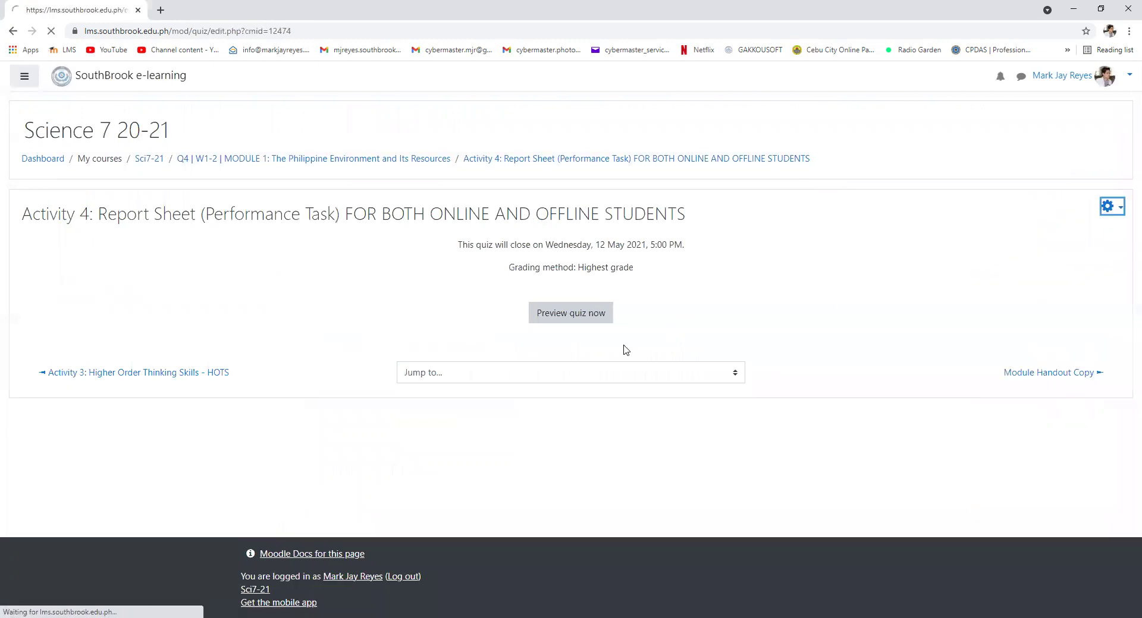
pyautogui.click(455, 358)
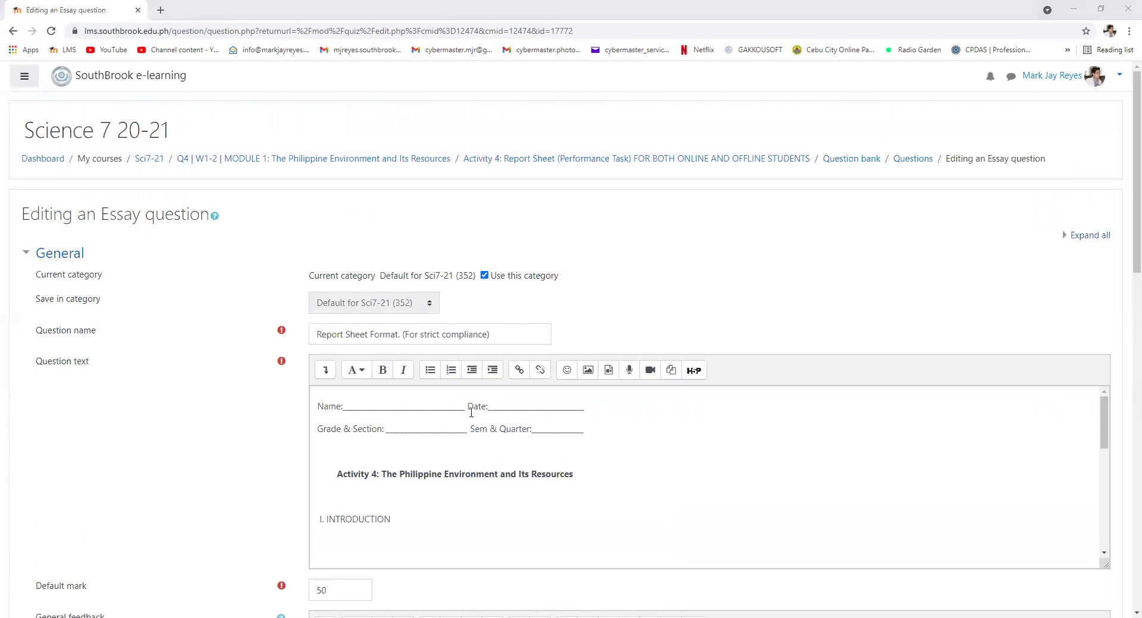
# - Highlight the Name, Date, Grade & Section and Sem & Quarter blanks in the report sheet's header in turn
pyautogui.moveTo(354, 408); pyautogui.dragTo(465, 407)
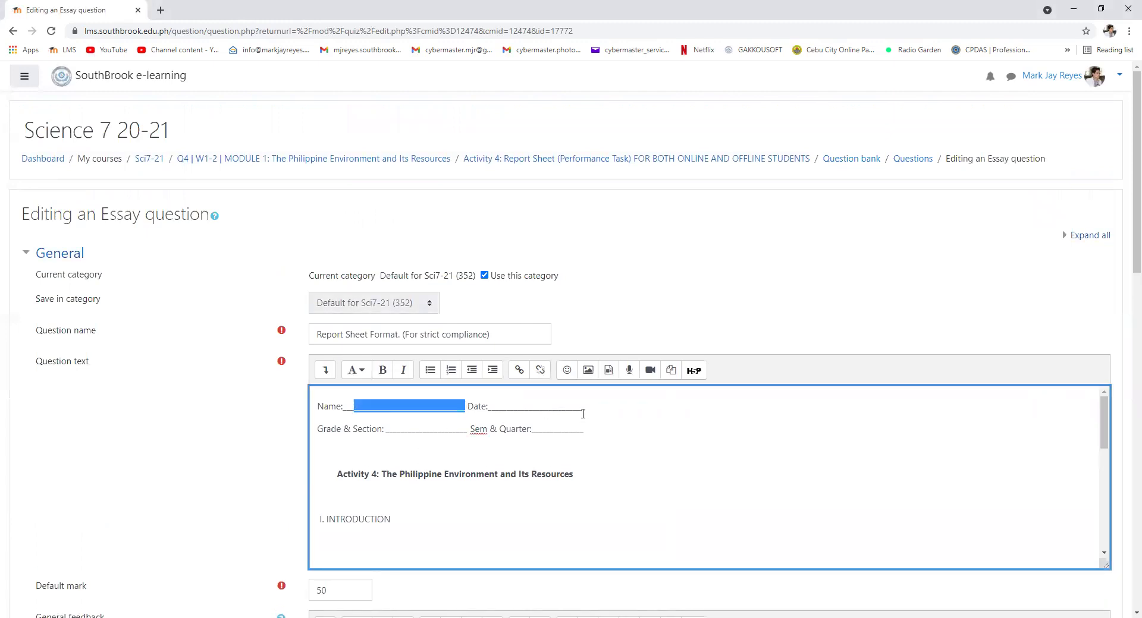
pyautogui.moveTo(583, 414); pyautogui.dragTo(534, 408)
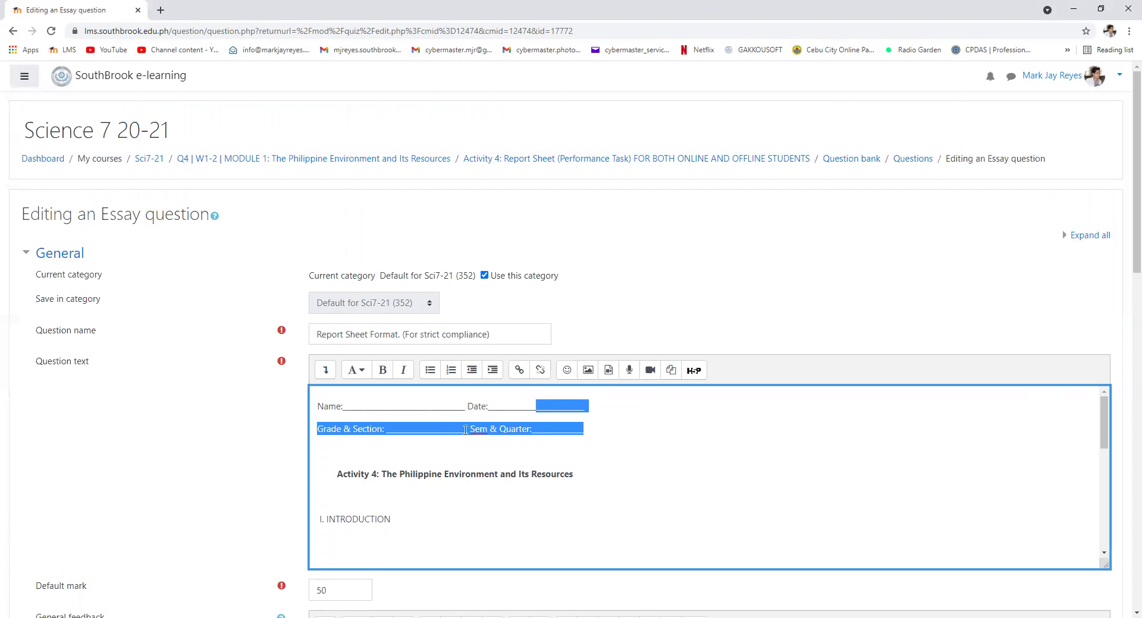
pyautogui.moveTo(465, 429); pyautogui.dragTo(401, 429)
pyautogui.click(520, 441)
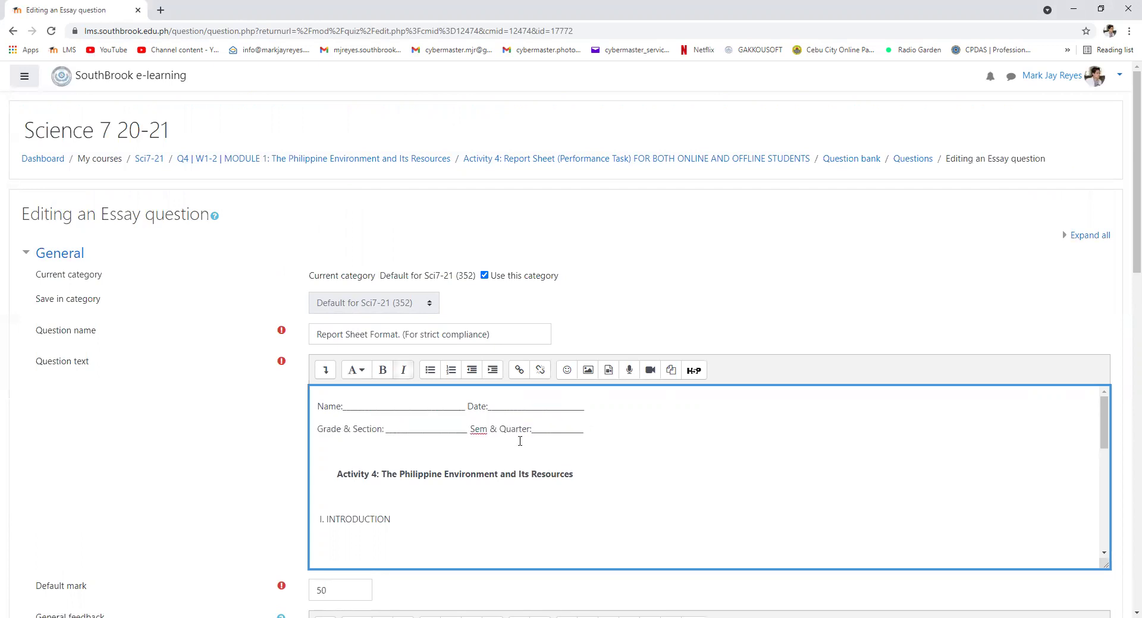
pyautogui.moveTo(587, 429); pyautogui.dragTo(538, 429)
# - Highlight the topic "The Philippine Environment and Its Resources" in the report sheet's Activity 4 title
pyautogui.scroll(-2, 463, 451)
pyautogui.scroll(1, 464, 451)
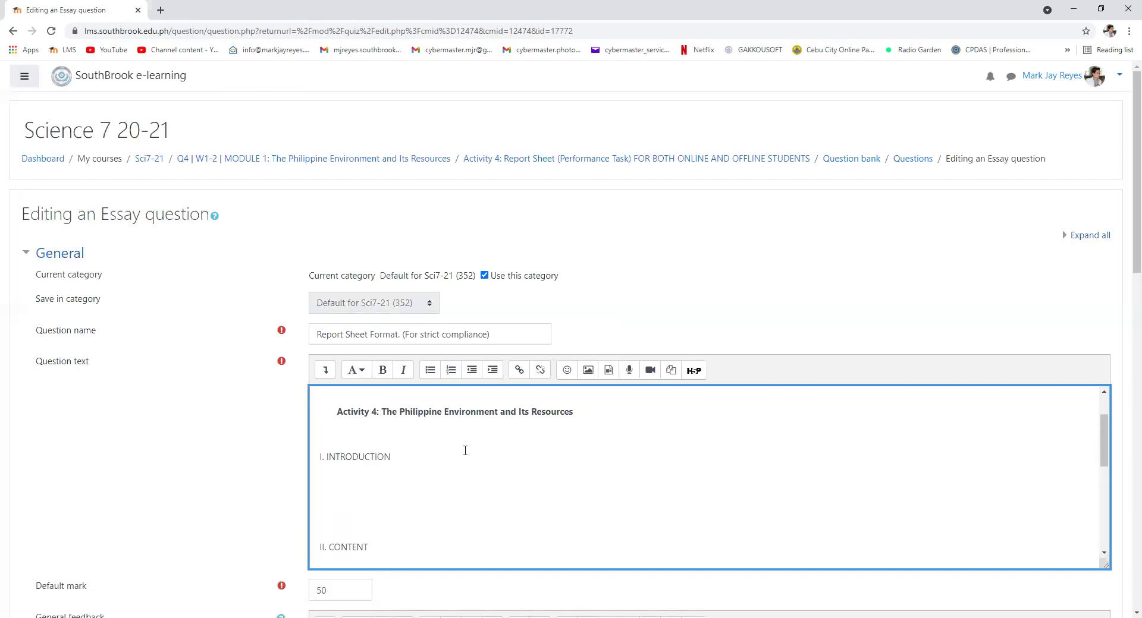
pyautogui.moveTo(577, 418); pyautogui.dragTo(390, 415)
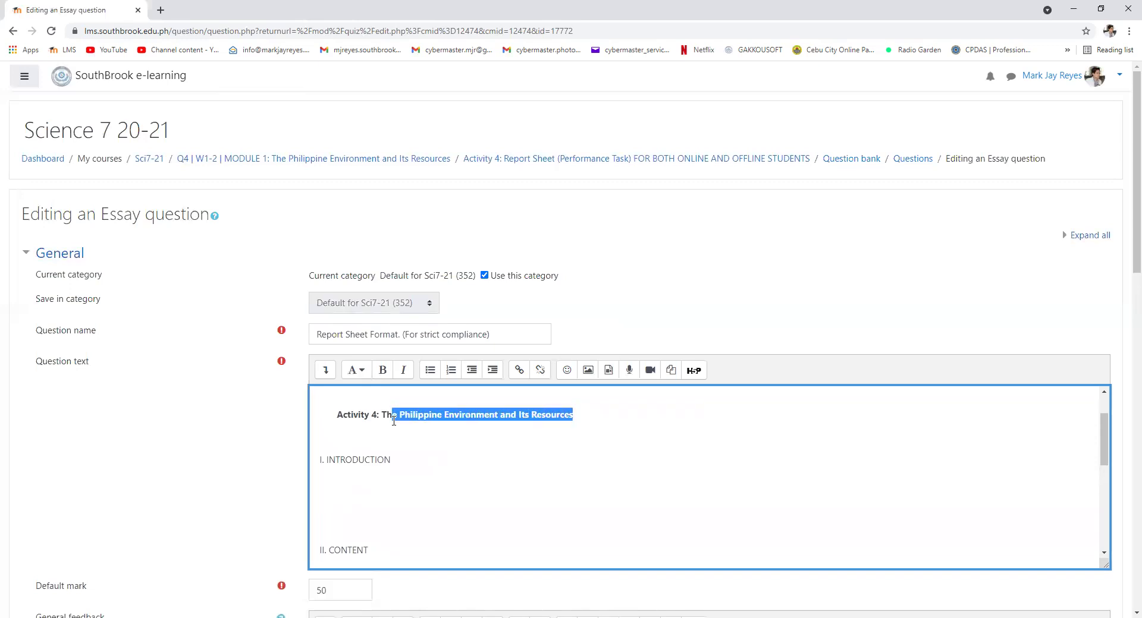
pyautogui.click(373, 423)
pyautogui.hotkey('shift', 'End')
pyautogui.click(377, 420)
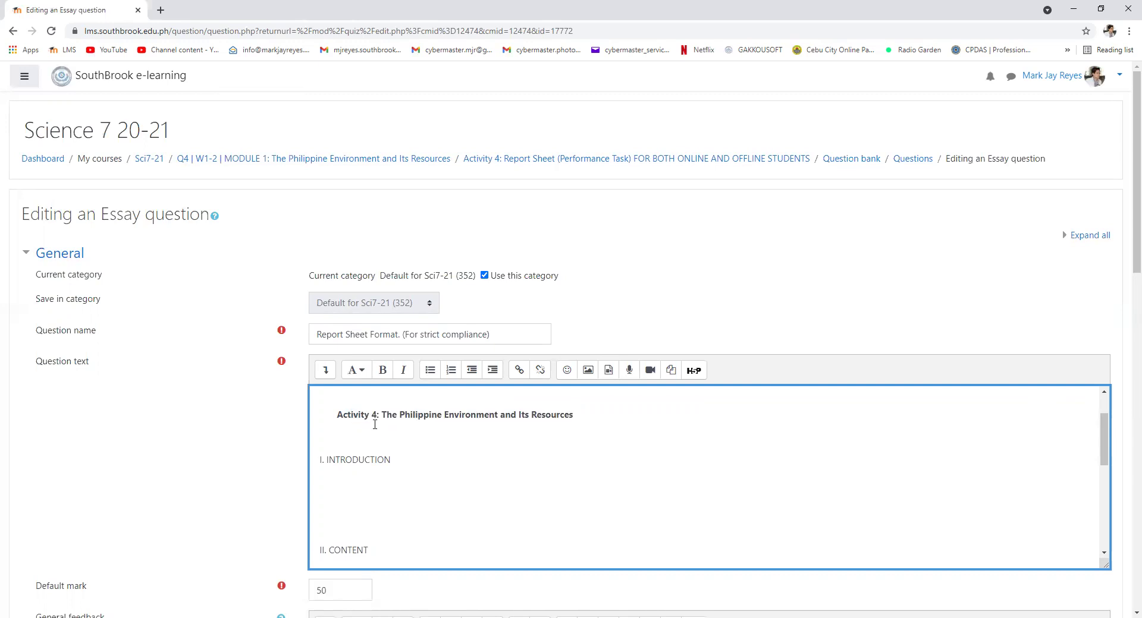
pyautogui.hotkey('shift', 'End')
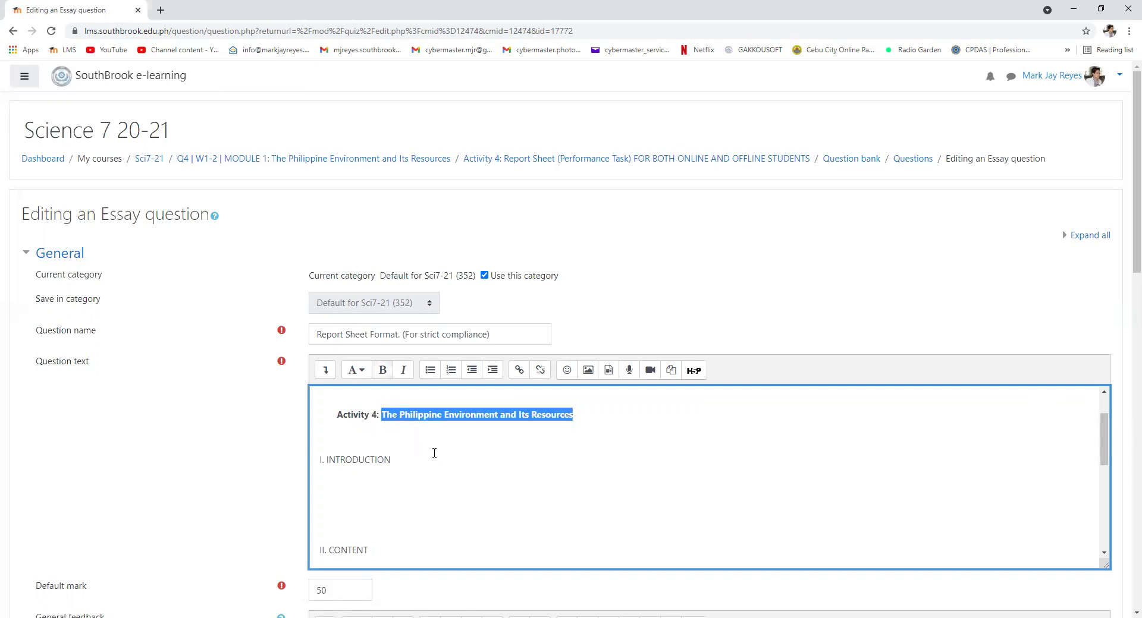
pyautogui.click(428, 461)
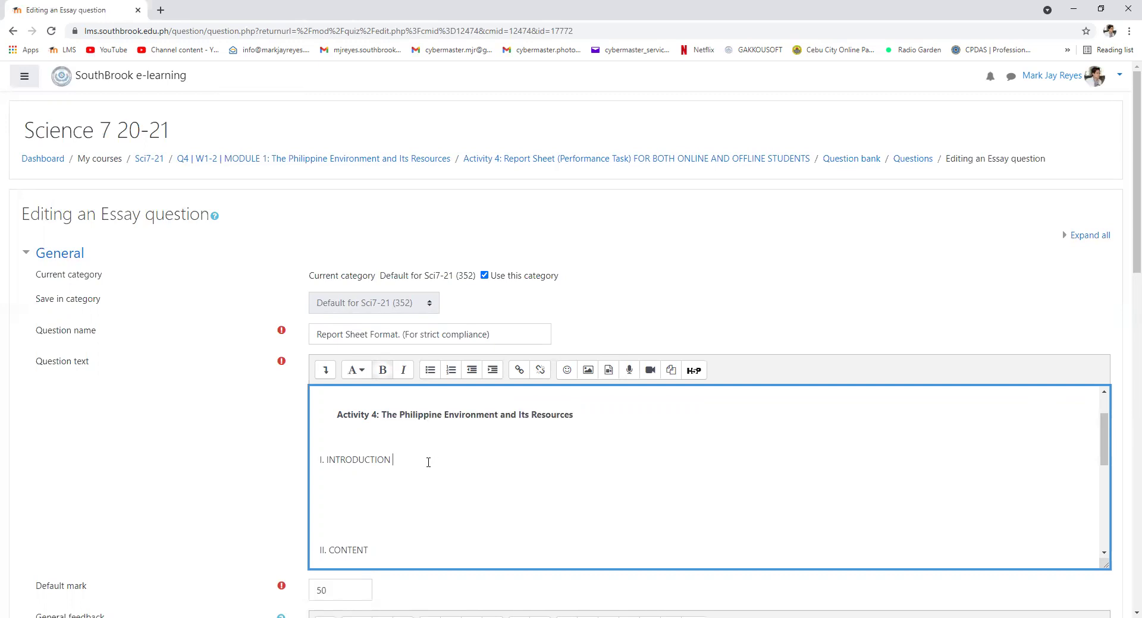
# - Review the Introduction section of the report sheet format, marking its heading and the blank lines below it
pyautogui.scroll(-1, 428, 460)
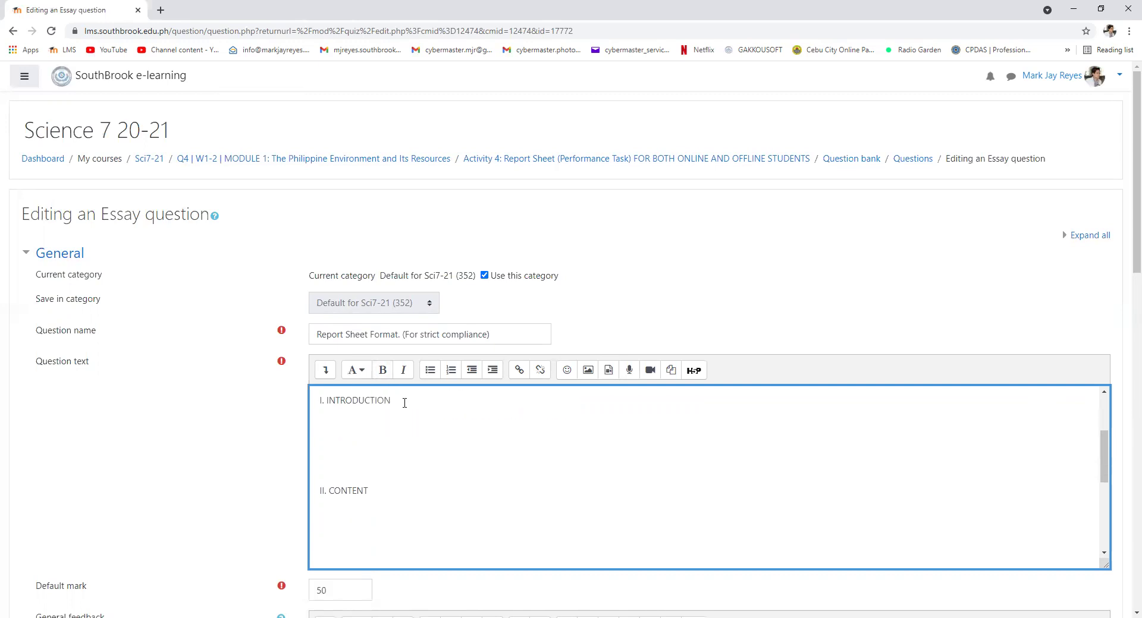
pyautogui.moveTo(403, 402); pyautogui.dragTo(349, 395)
pyautogui.scroll(1, 333, 440)
pyautogui.click(325, 484)
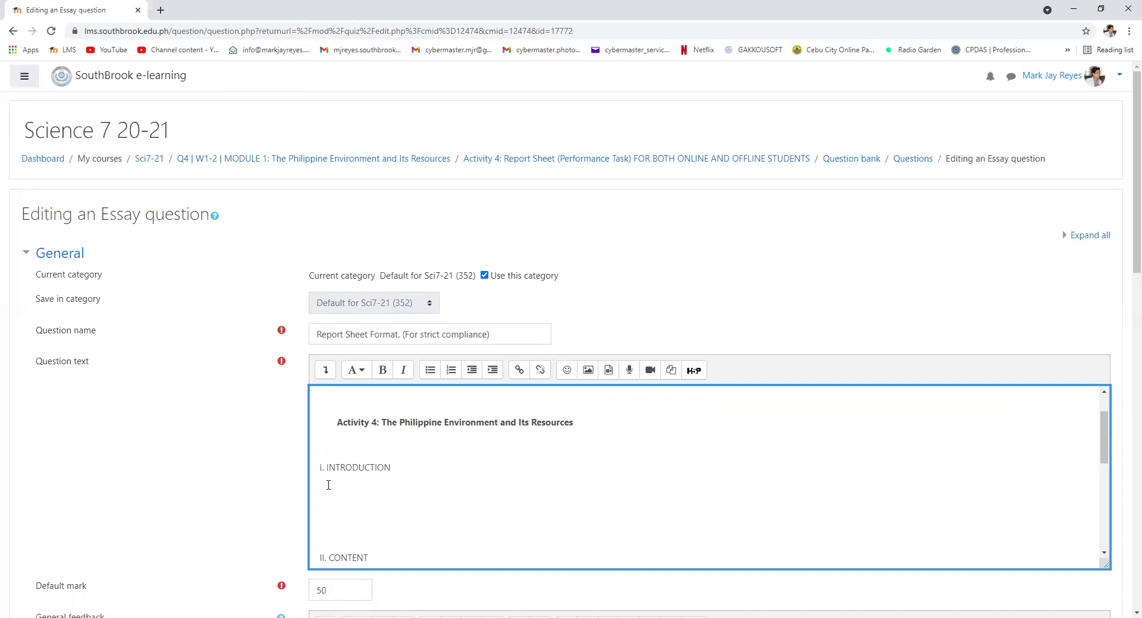
pyautogui.scroll(-2, 328, 482)
pyautogui.scroll(1, 328, 470)
pyautogui.click(329, 453)
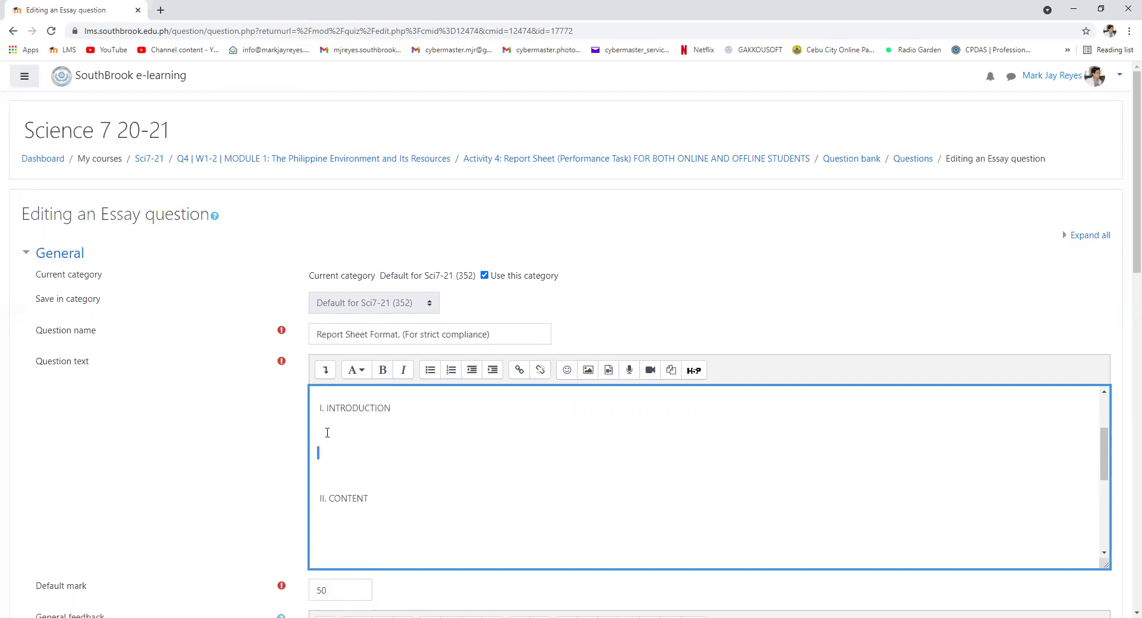
pyautogui.scroll(1, 488, 483)
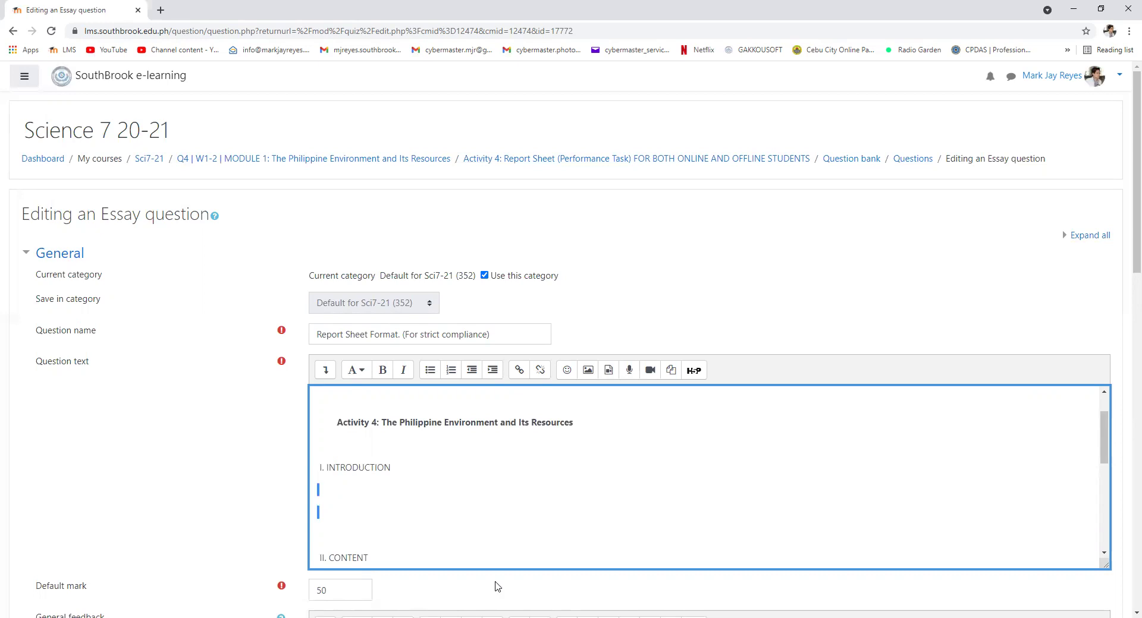
# - Review the Content and Problems sections of the report sheet format, marking the blank space under each heading
pyautogui.scroll(-2, 426, 522)
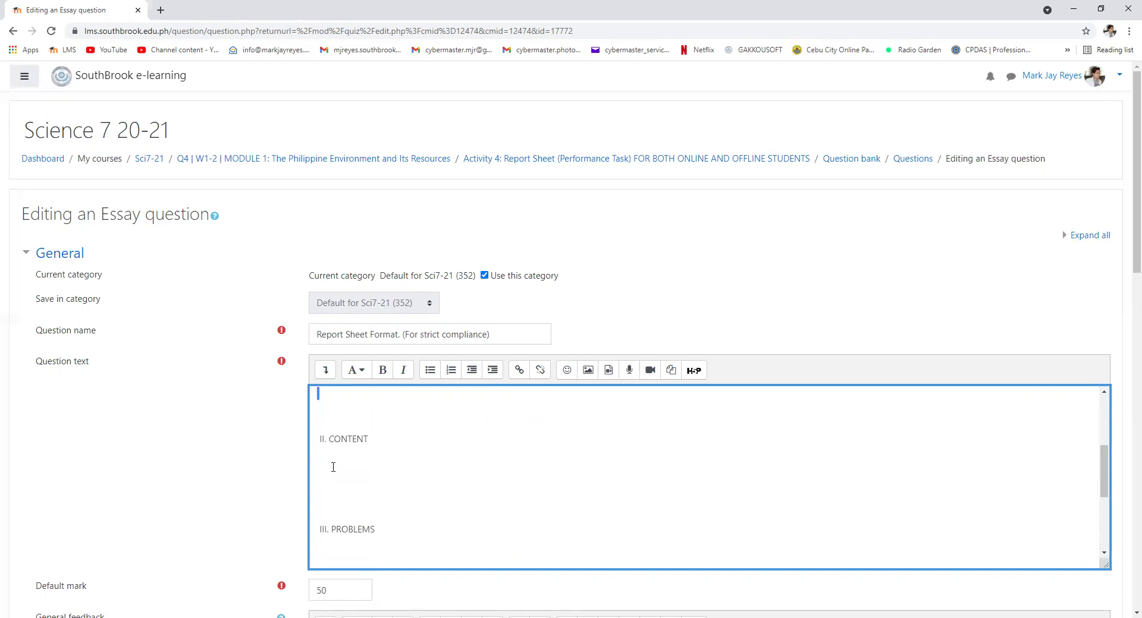
pyautogui.moveTo(331, 460); pyautogui.dragTo(323, 520)
pyautogui.scroll(-2, 324, 520)
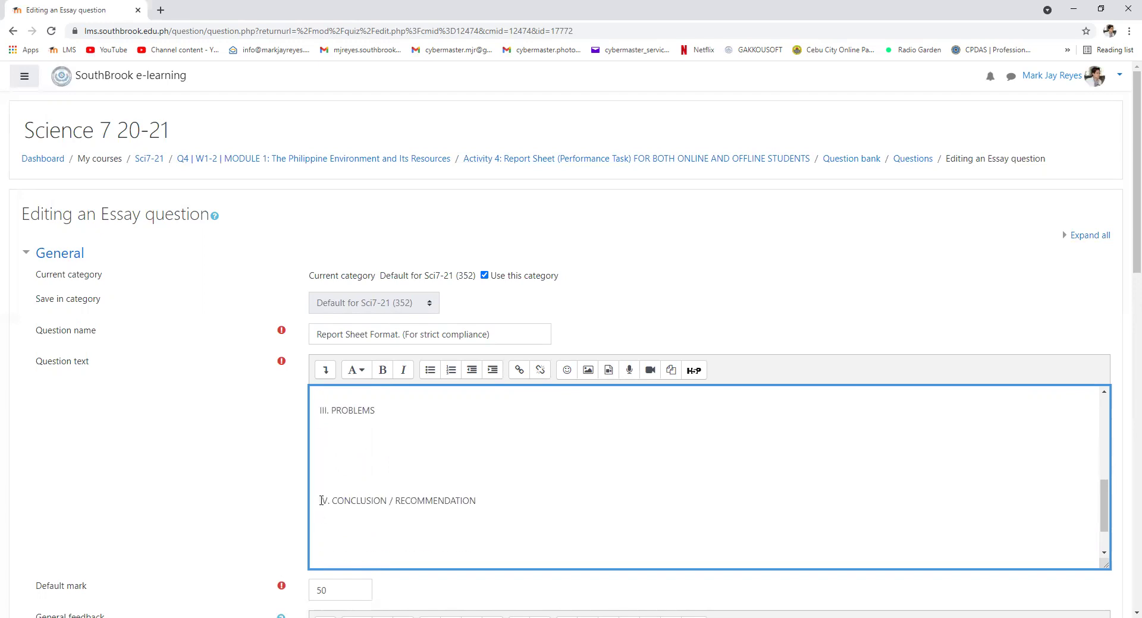
pyautogui.moveTo(327, 429); pyautogui.dragTo(330, 479)
# - Highlight the blank lines under the Conclusion / Recommendation heading of the report sheet format
pyautogui.scroll(-1, 456, 521)
pyautogui.moveTo(372, 512); pyautogui.dragTo(352, 467)
pyautogui.moveTo(350, 508); pyautogui.dragTo(325, 534)
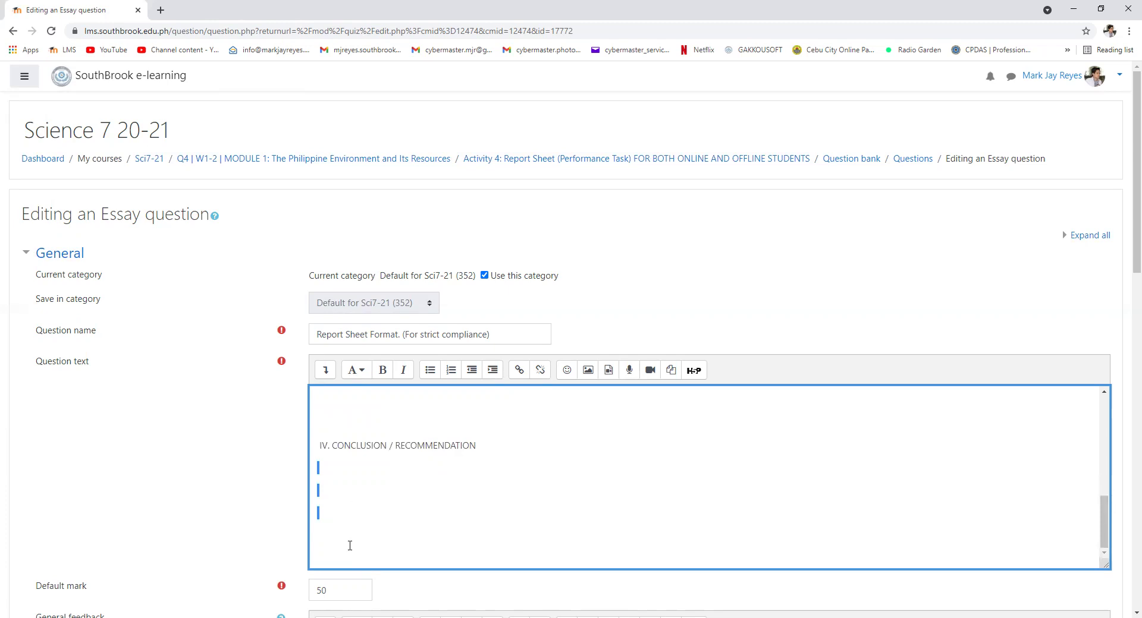
pyautogui.scroll(1, 334, 518)
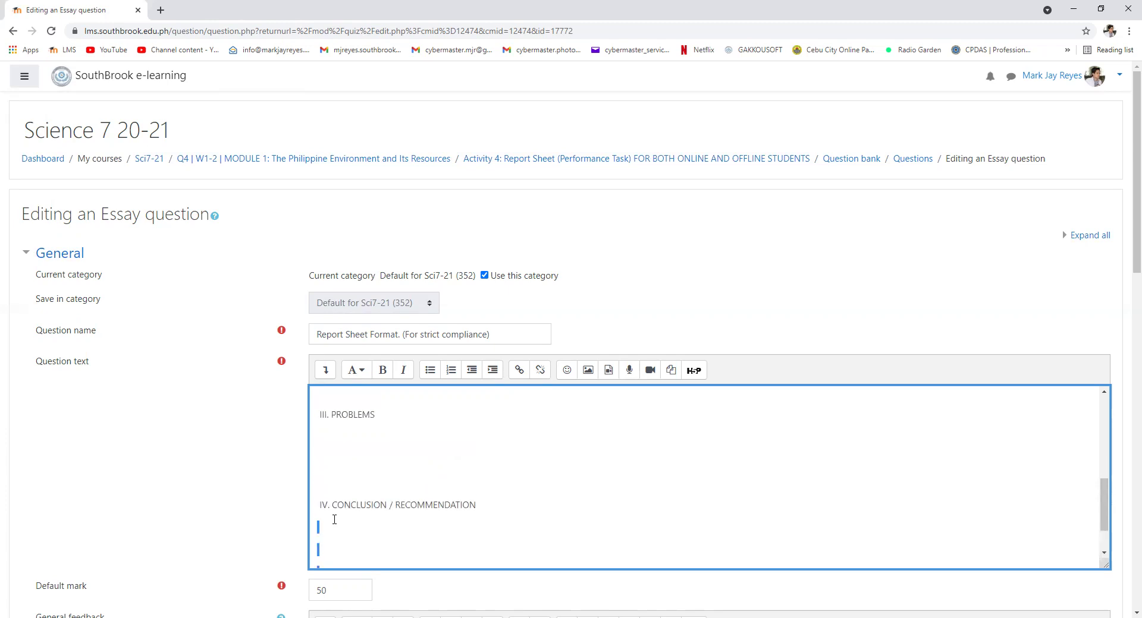
# - Highlight the Introduction and Content sections of the report sheet format, including the blank lines under their headings
pyautogui.click(336, 463)
pyautogui.scroll(3, 334, 464)
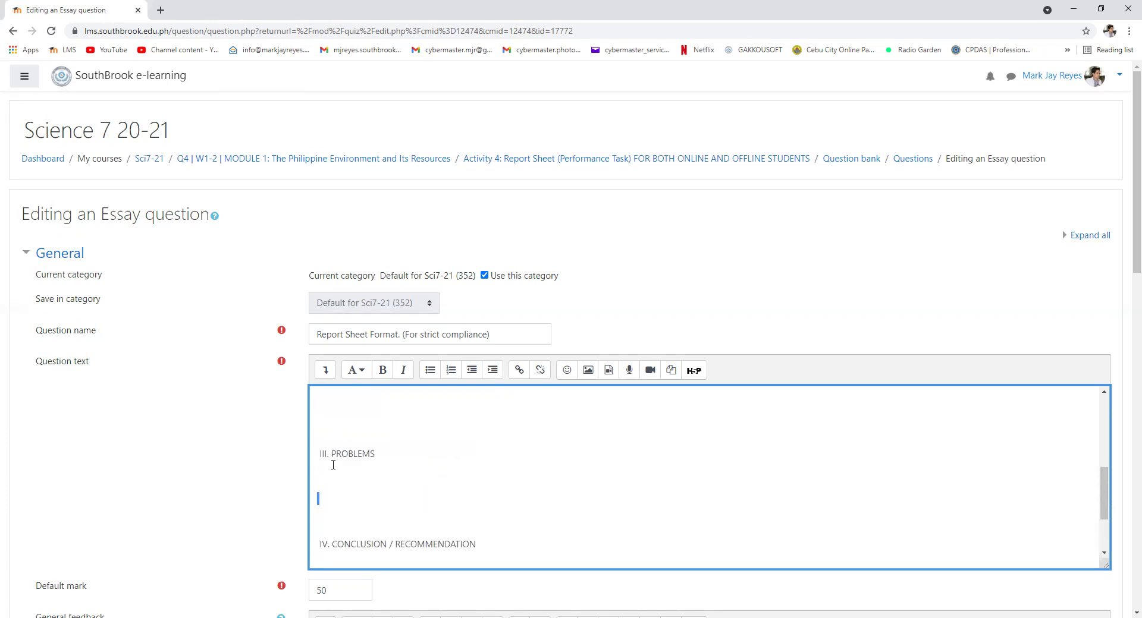
pyautogui.scroll(2, 340, 472)
pyautogui.scroll(-2, 331, 428)
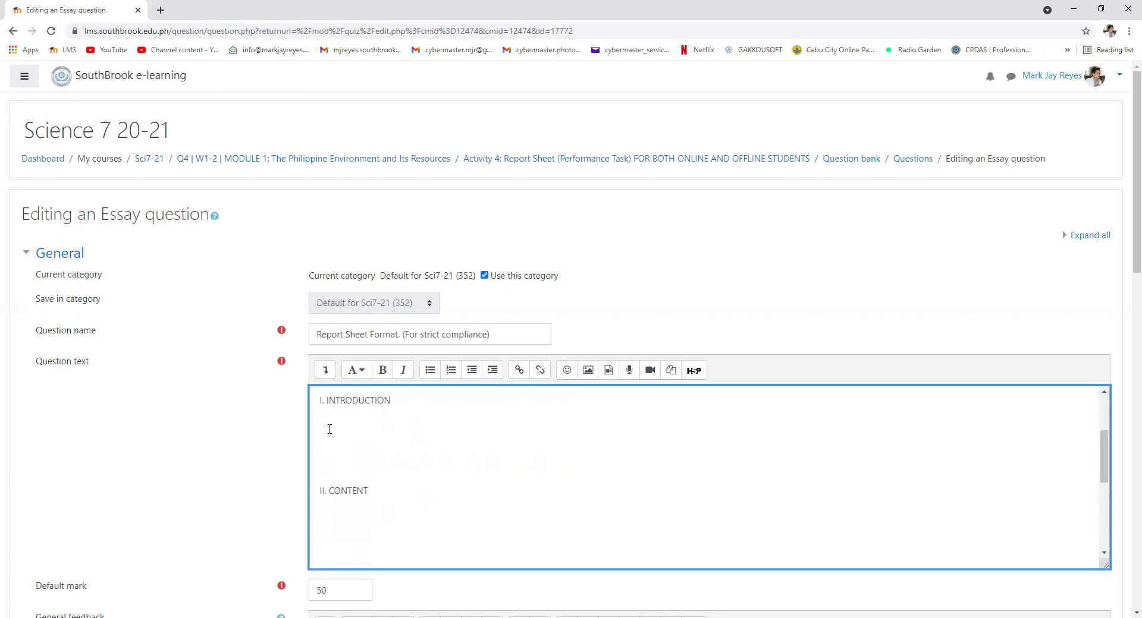
pyautogui.moveTo(314, 405); pyautogui.dragTo(351, 557)
pyautogui.scroll(-2, 357, 474)
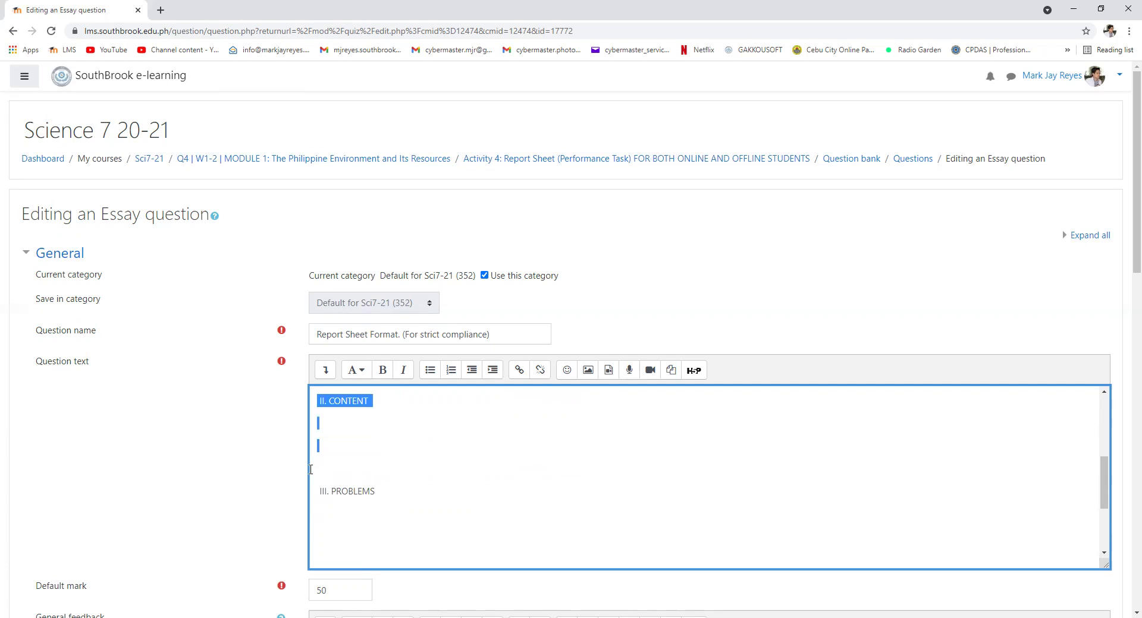
pyautogui.moveTo(323, 462); pyautogui.dragTo(333, 428)
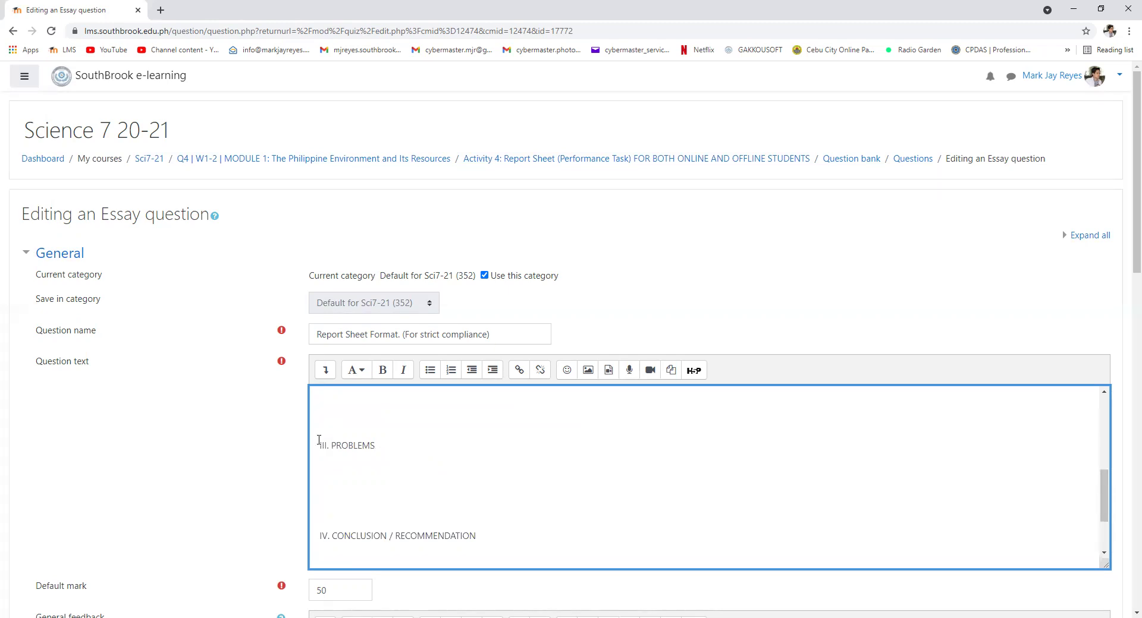
# - Highlight the report sheet format from the Problems heading through the blank lines under Conclusion / Recommendation, then clear the selection
pyautogui.moveTo(318, 443); pyautogui.dragTo(341, 544)
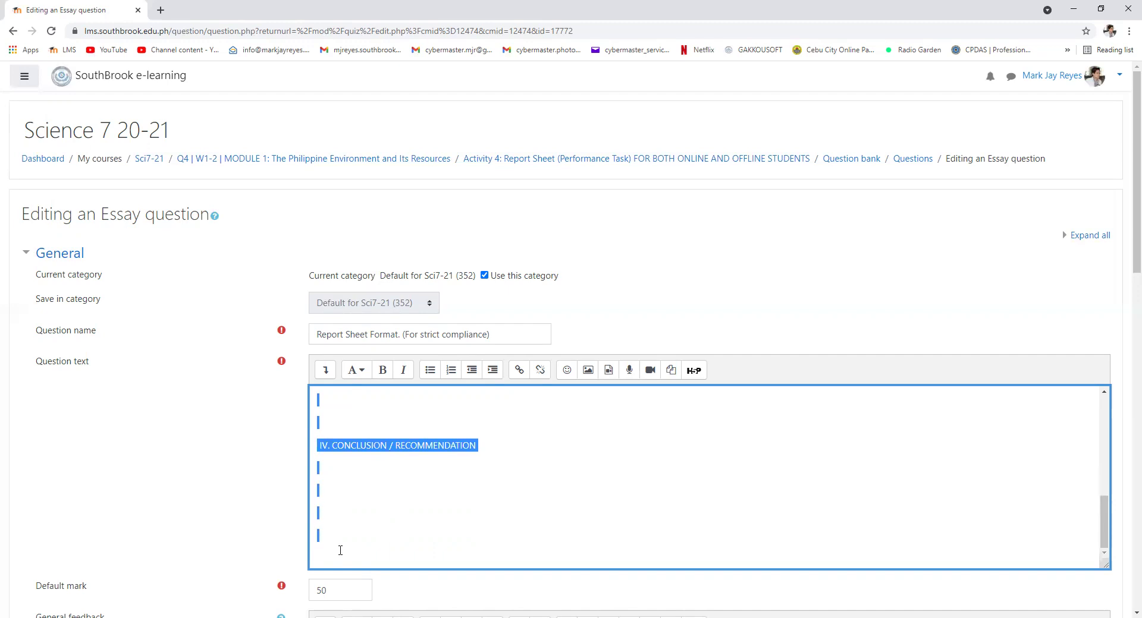
pyautogui.scroll(2, 340, 534)
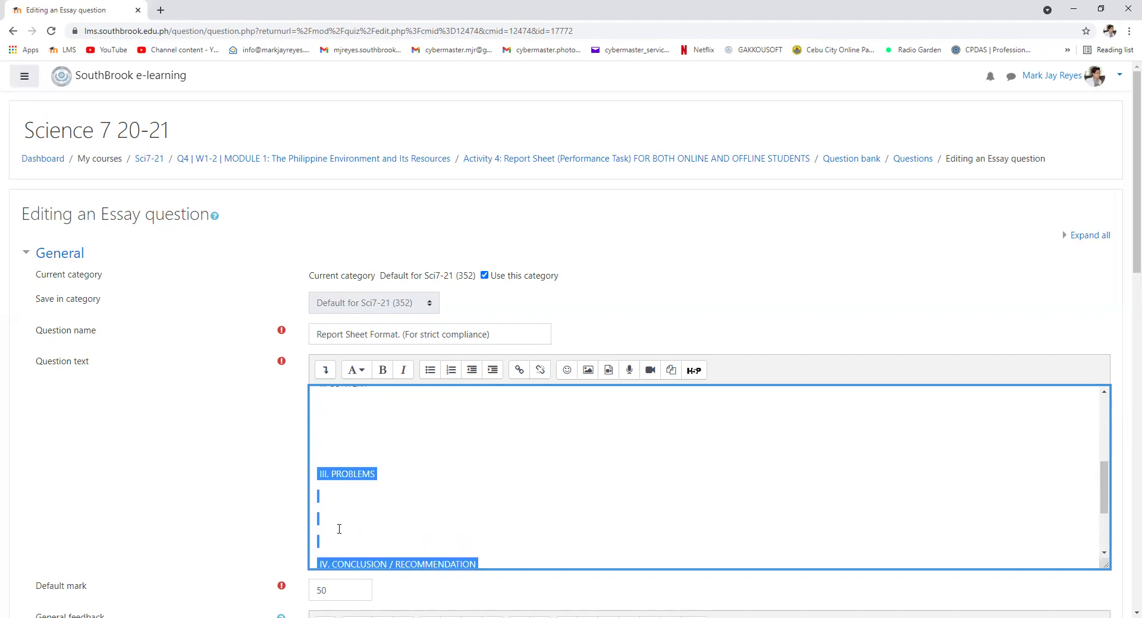
pyautogui.click(374, 447)
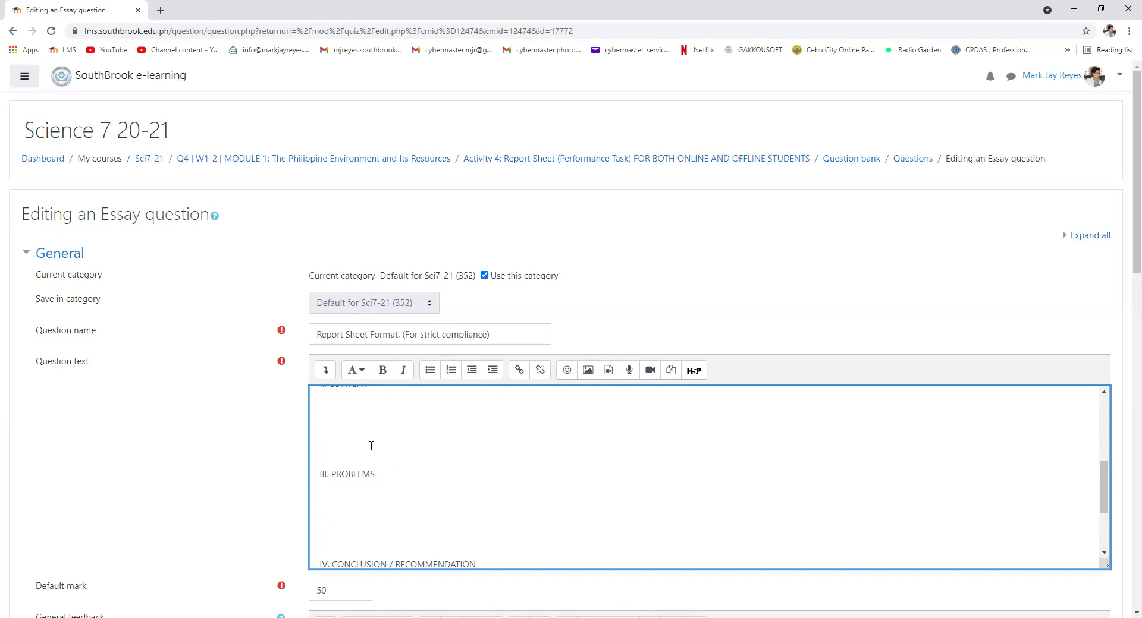
# - Look over the essay question's remaining settings and return to the Activity 4 quiz editing page without saving
pyautogui.scroll(-2, 371, 446)
pyautogui.scroll(-2, 371, 446)
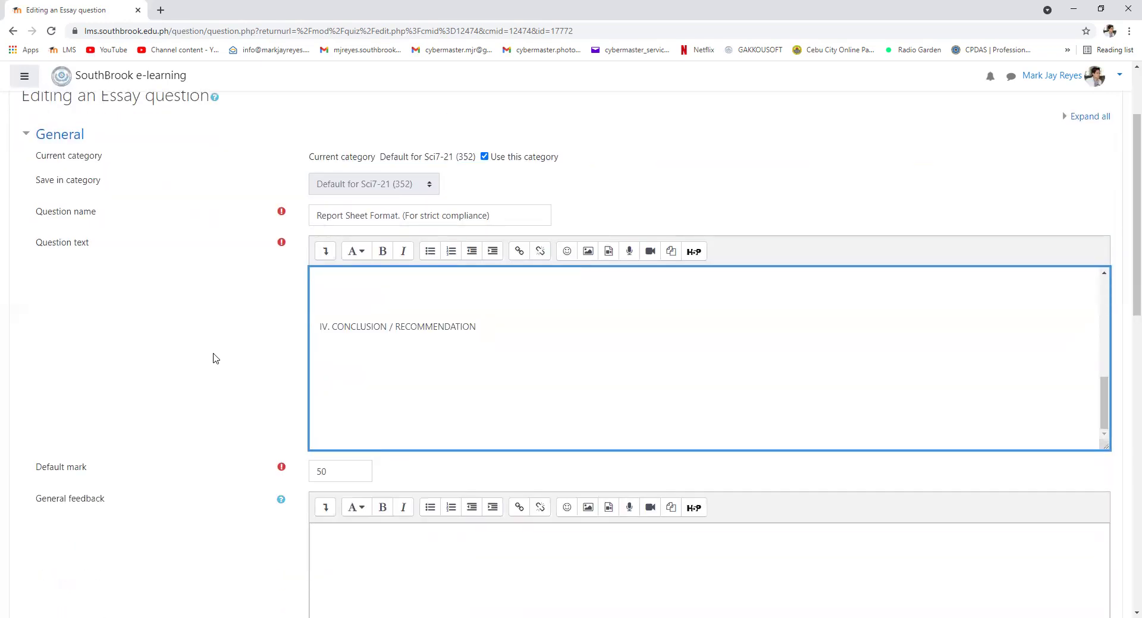
pyautogui.scroll(-4, 215, 357)
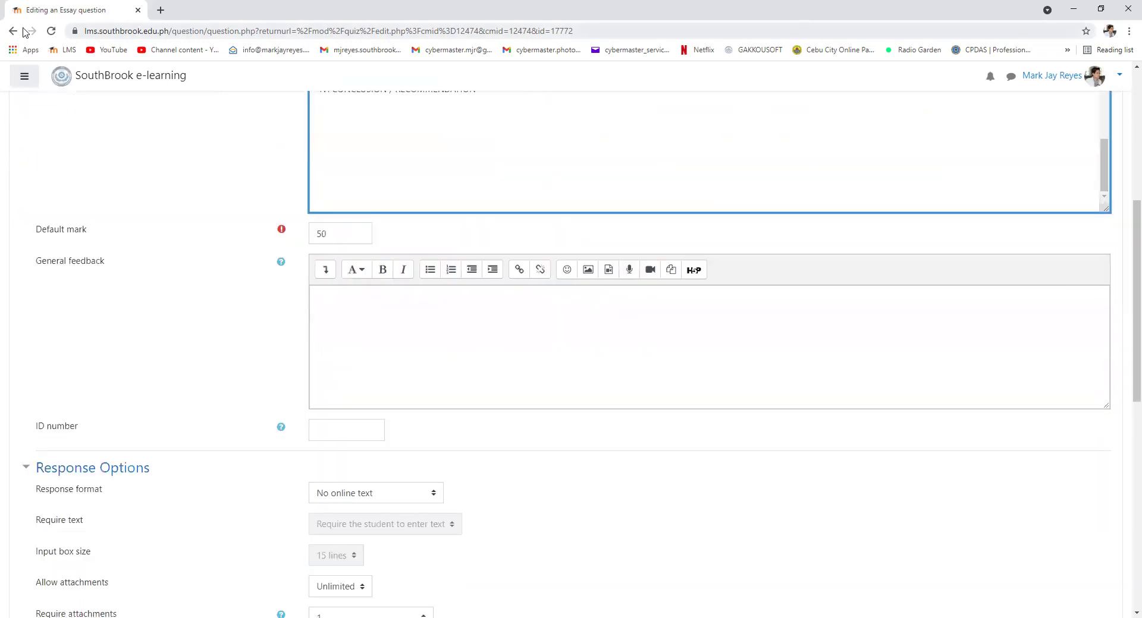
pyautogui.click(12, 31)
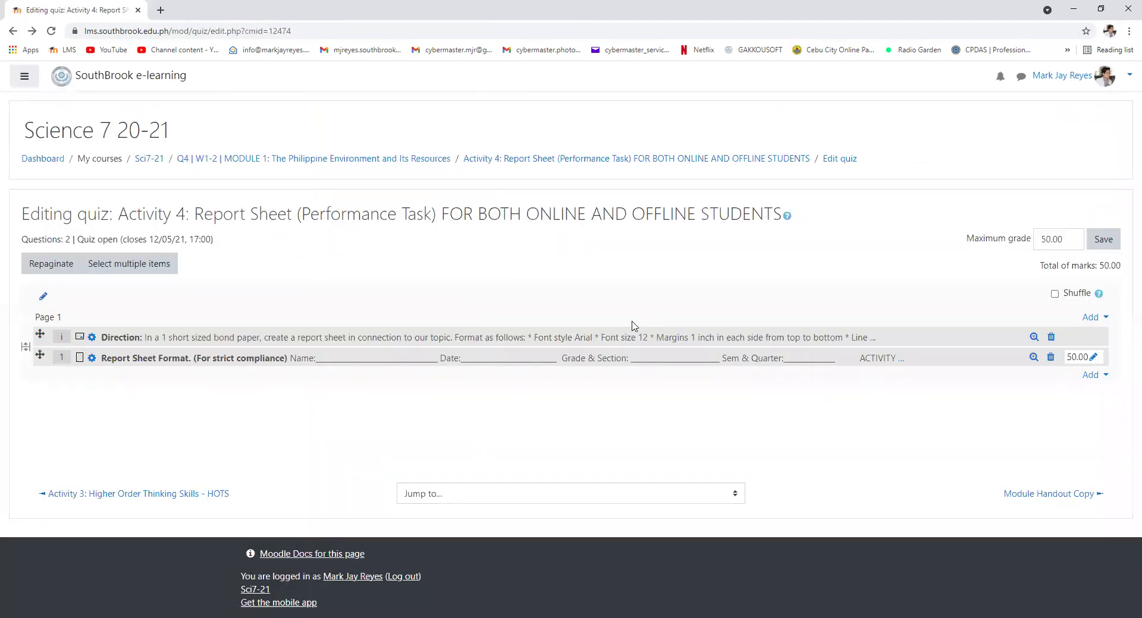